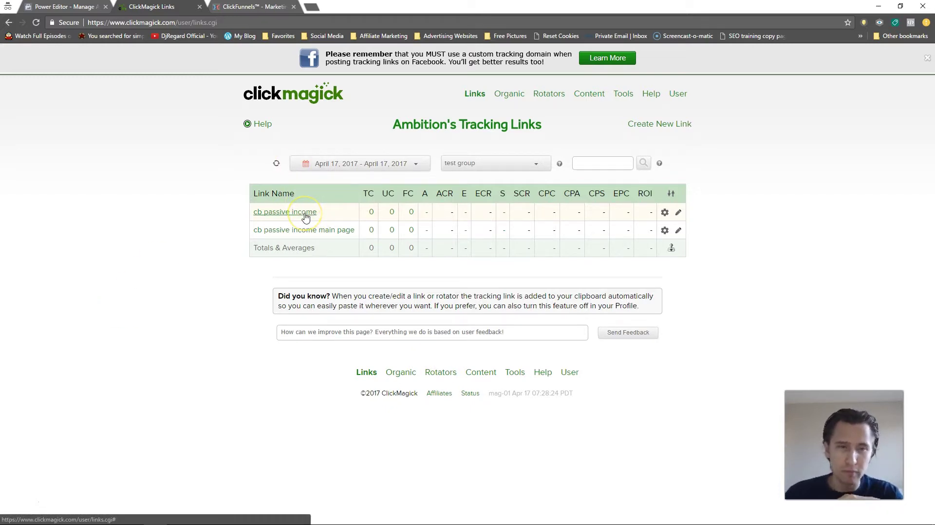
- Copy the cb passive income tracking link URL from its link settings
mouse_move(305, 217)
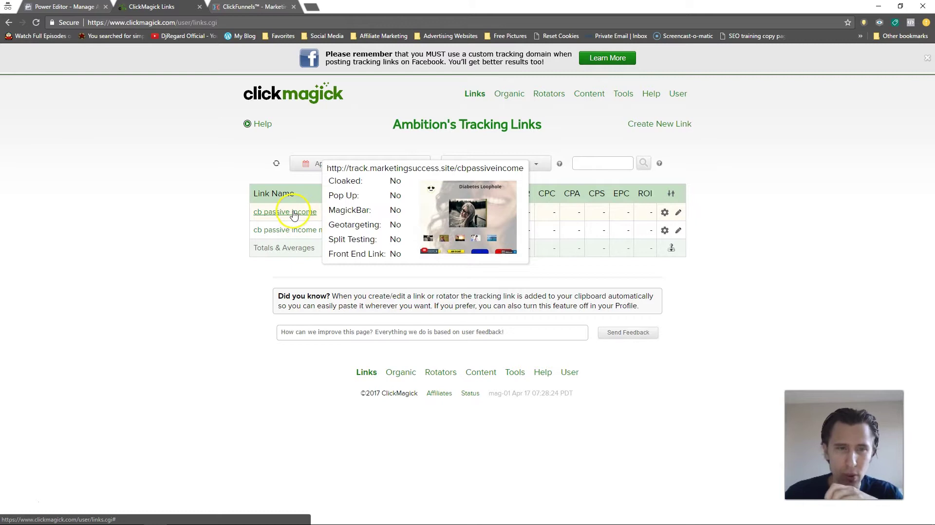
click(294, 215)
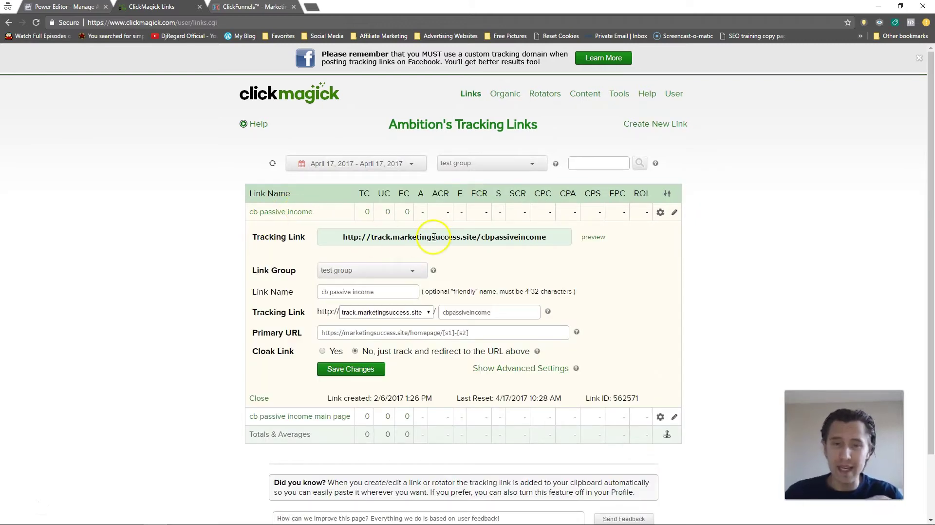
click(380, 238)
key(ctrl+c)
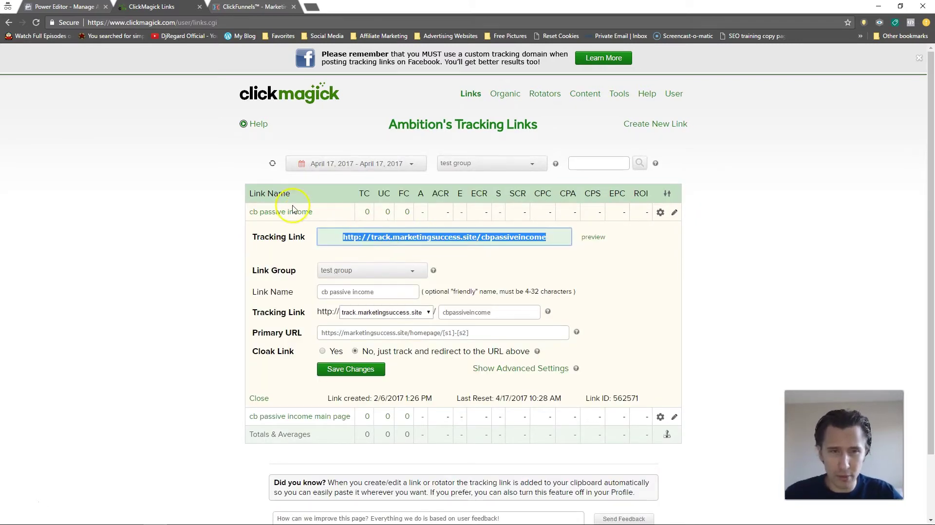
click(294, 209)
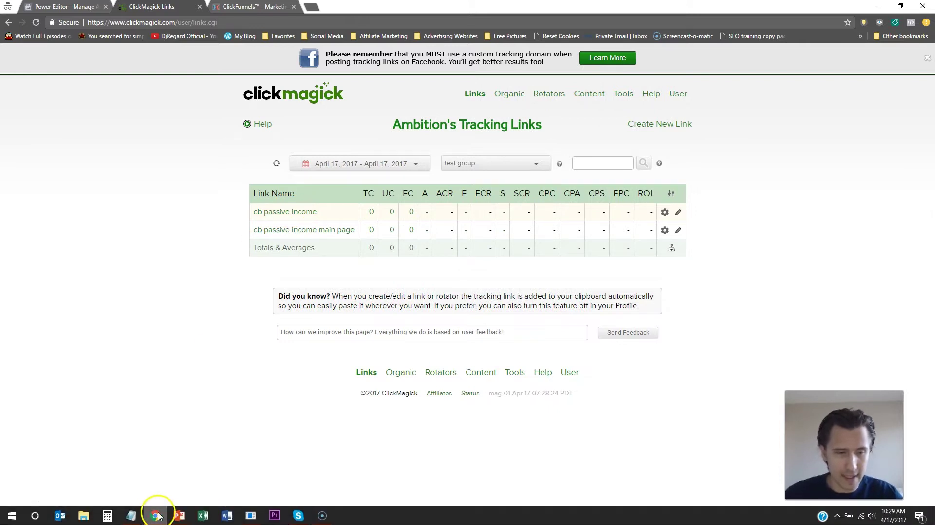
- In a new Chrome window, load the copied tracking link with /facebook/ad2 appended
right_click(156, 516)
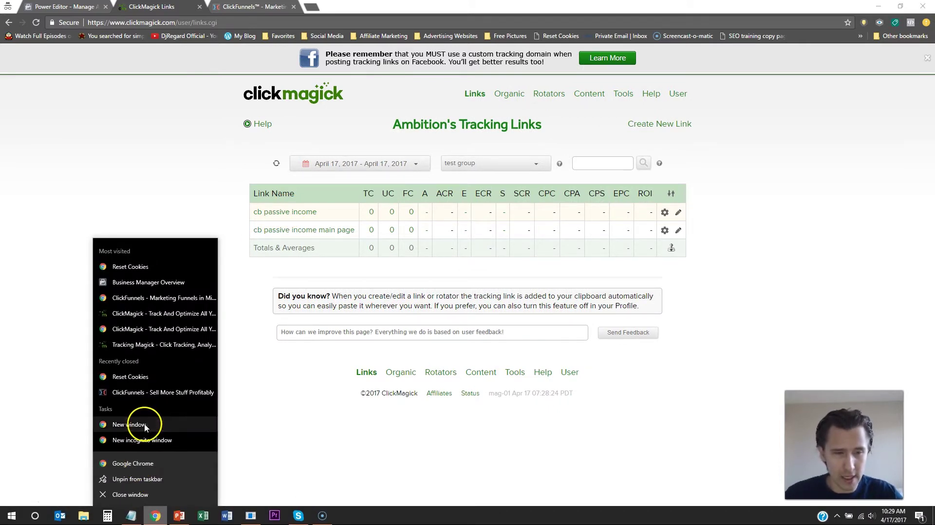
click(129, 425)
key(ctrl+v)
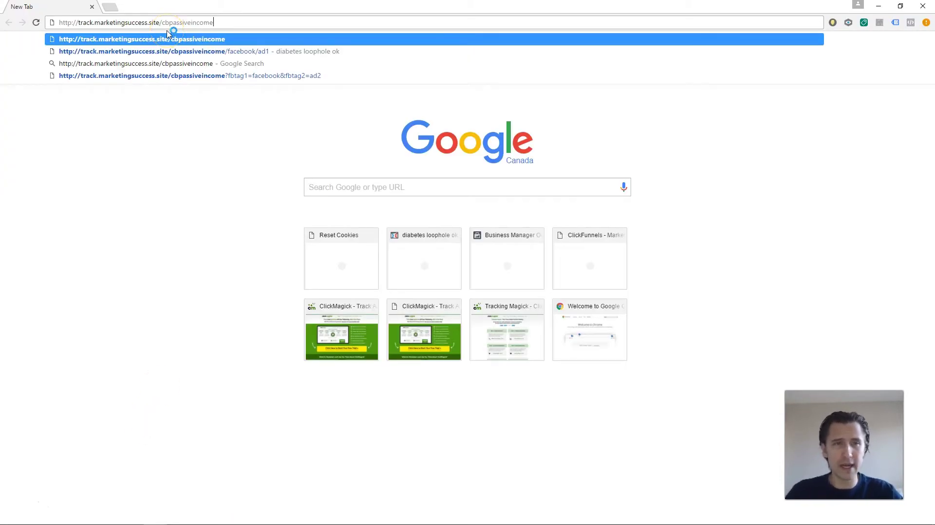
text(/facebook)
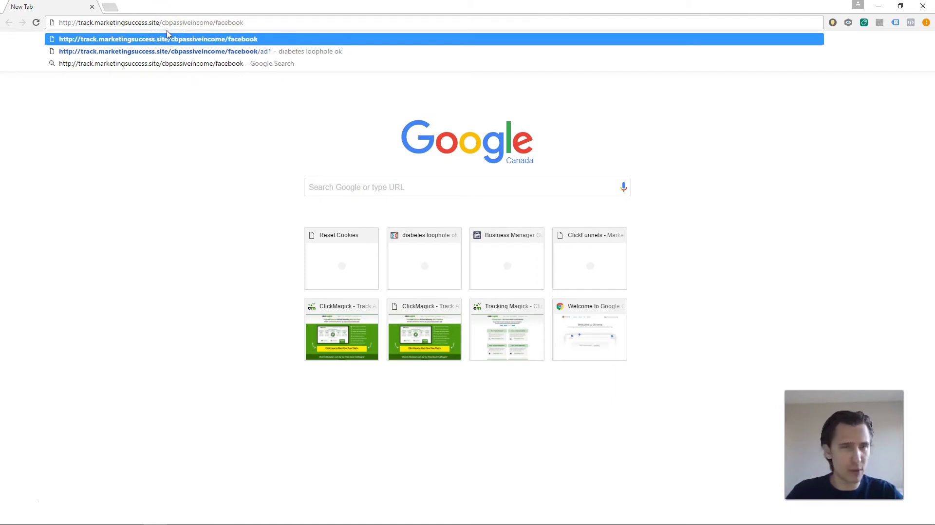
text(/ad2)
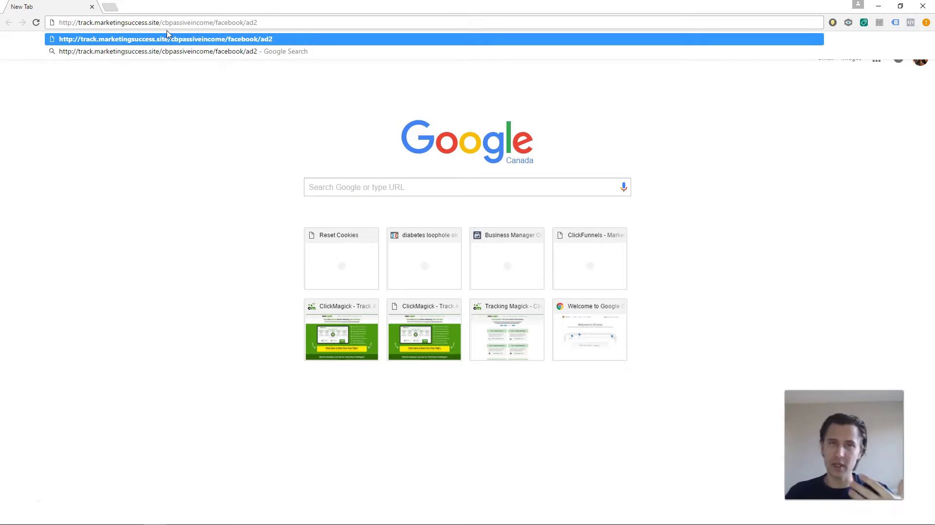
key(Return)
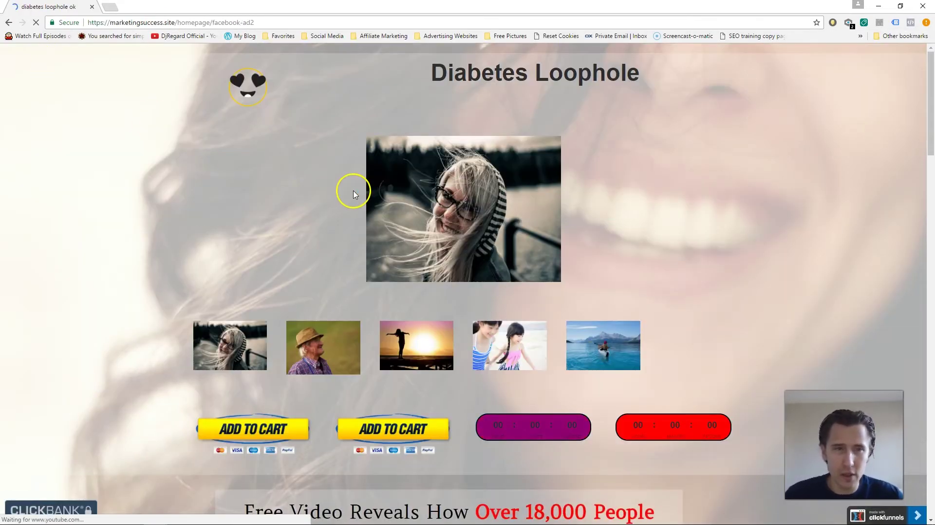
- Submit the Show Me the Video Now! opt-in popup and play the CB Passive Income video
scroll(350, 190, down, 6)
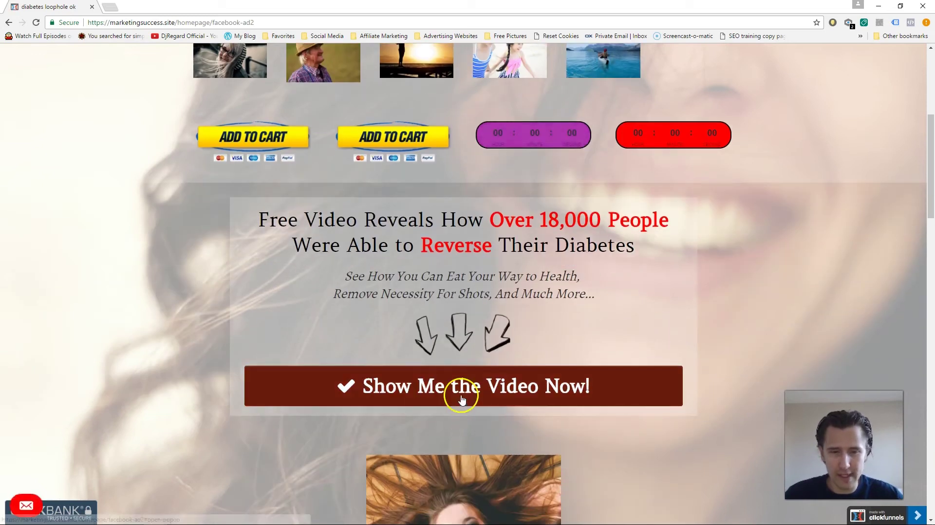
click(463, 400)
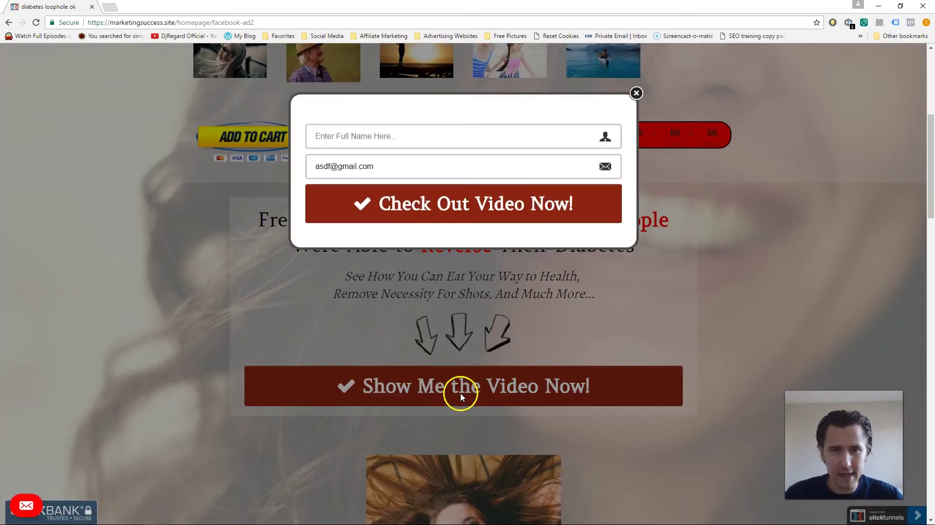
click(387, 204)
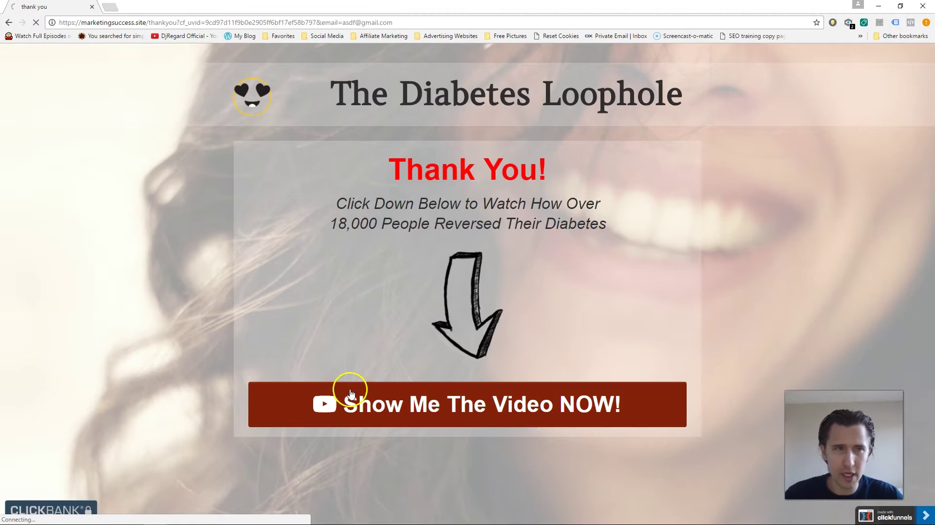
click(351, 394)
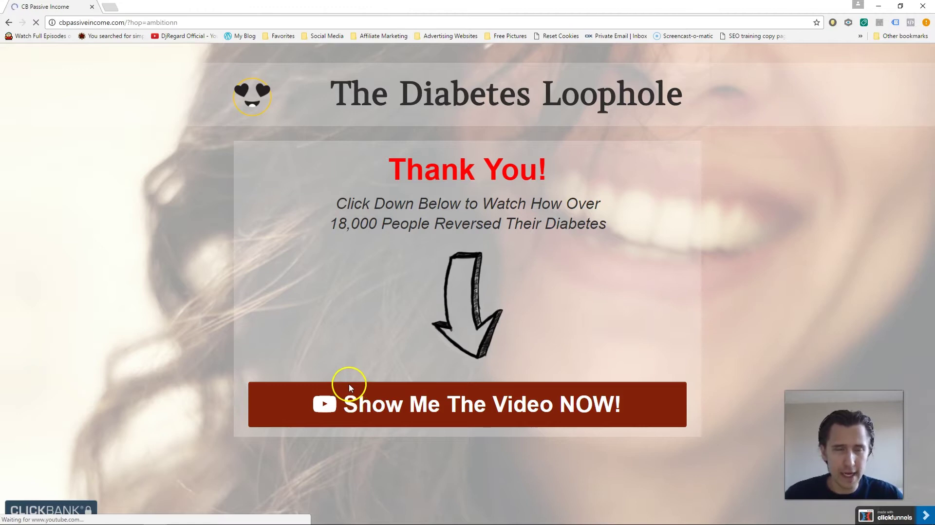
click(367, 273)
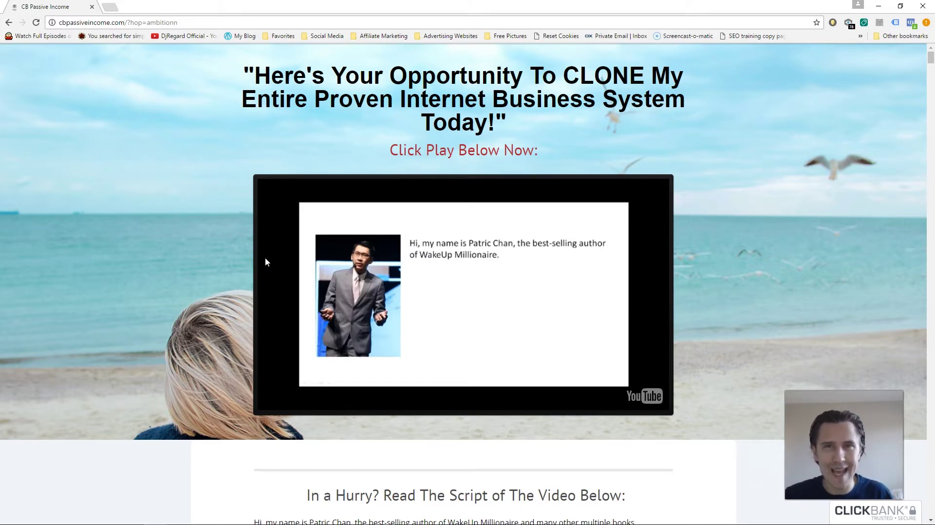
- Back in ClickMagick, refresh the stats and highlight cb passive income's 100.0% ACR
mouse_move(129, 512)
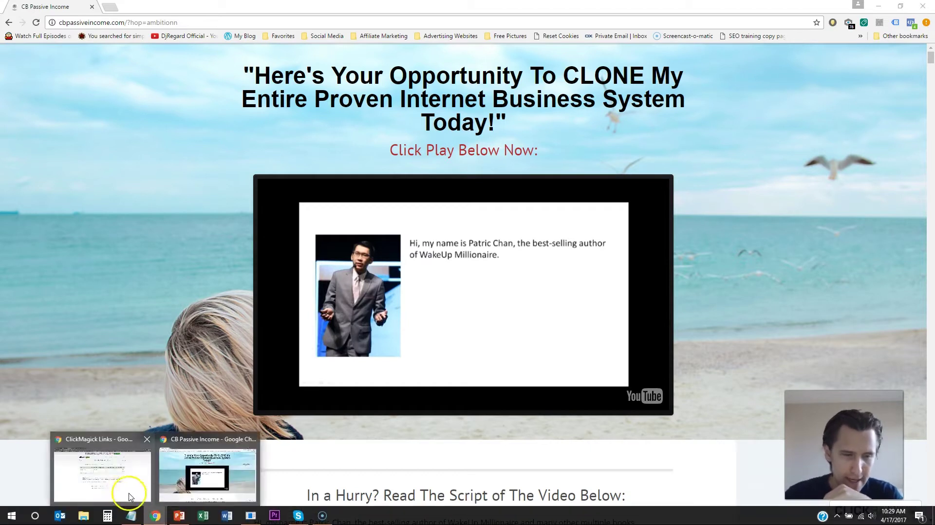
click(97, 469)
click(276, 163)
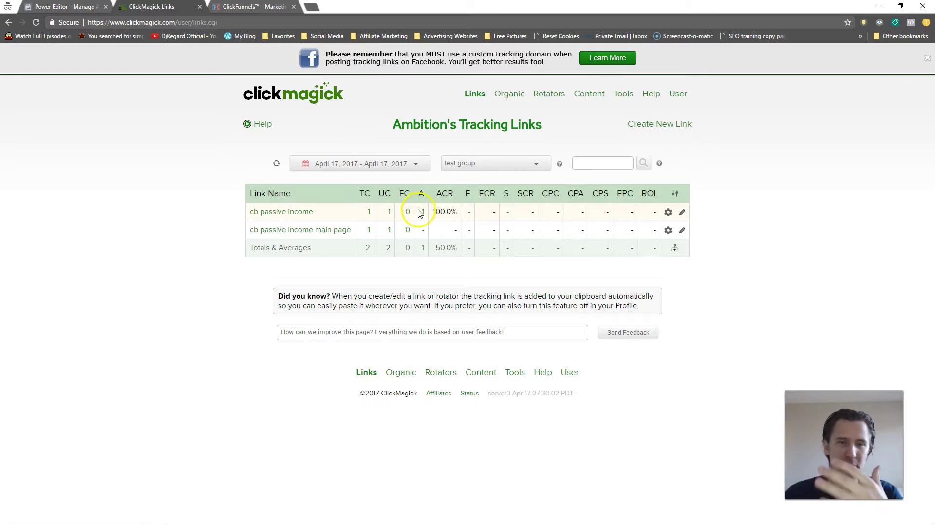
double_click(435, 210)
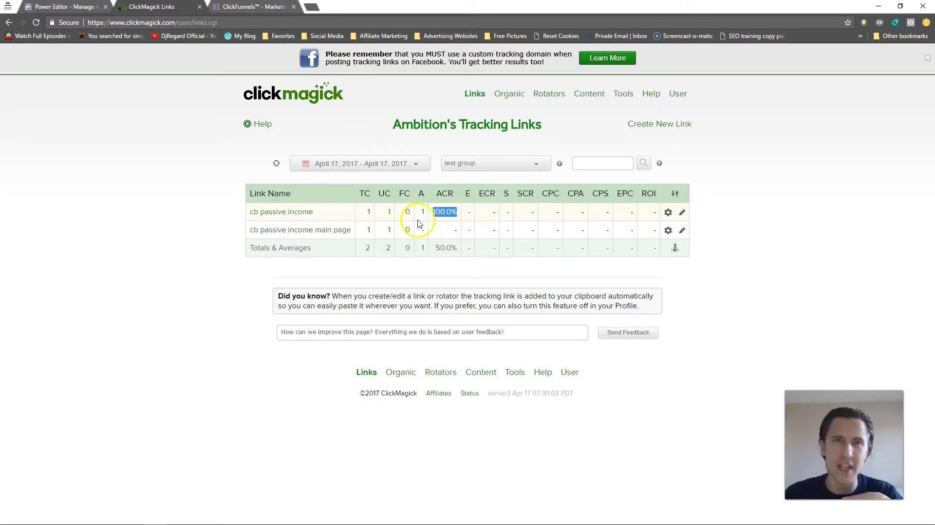
- Open cb passive income's Sub-ID stats and highlight facebook/ad2 with 1 action at 100.0%
click(368, 211)
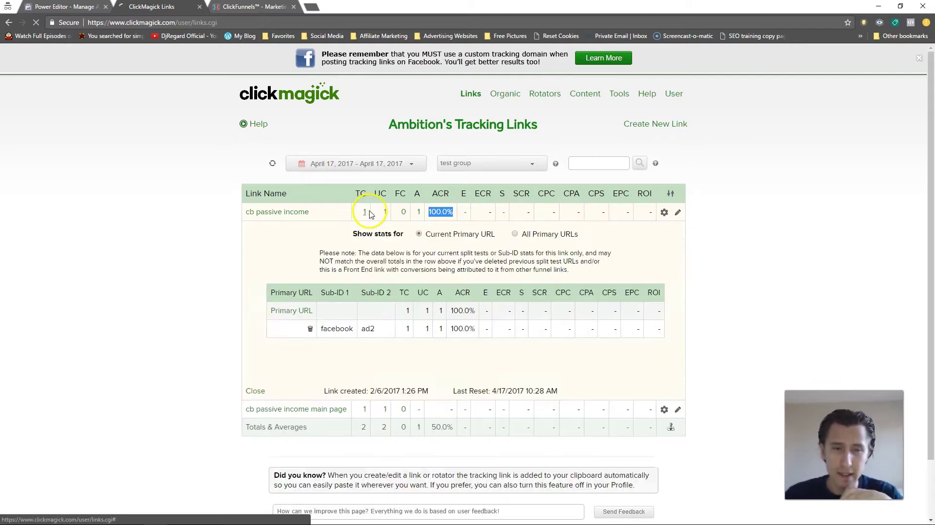
double_click(325, 329)
drag(334, 330, 376, 331)
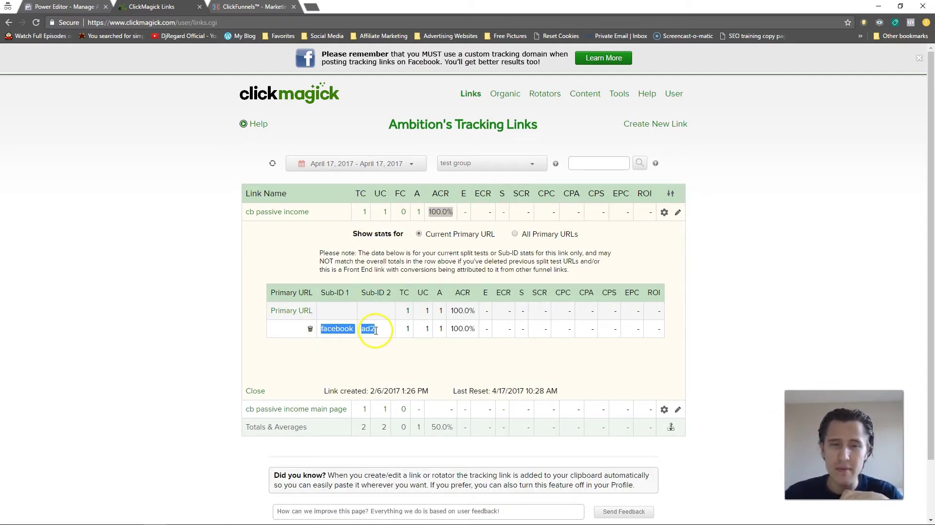
click(440, 330)
drag(440, 330, 475, 331)
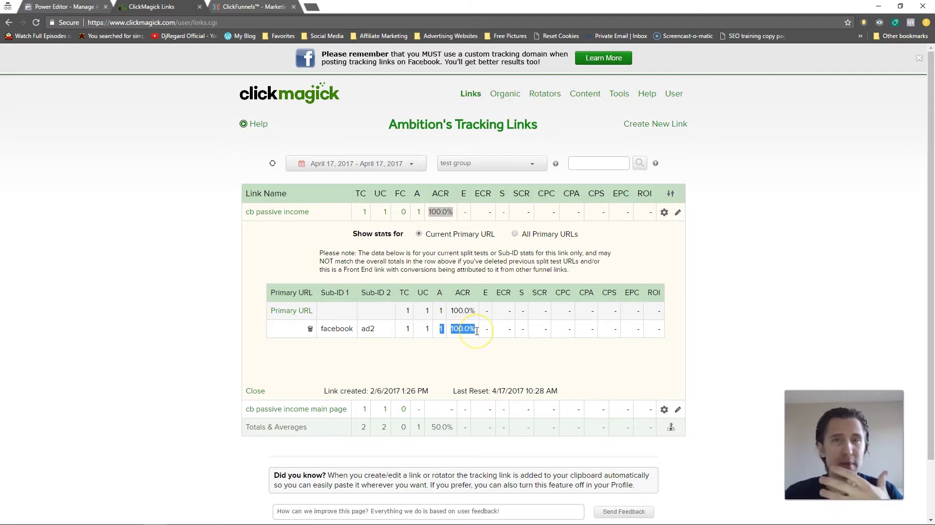
click(279, 213)
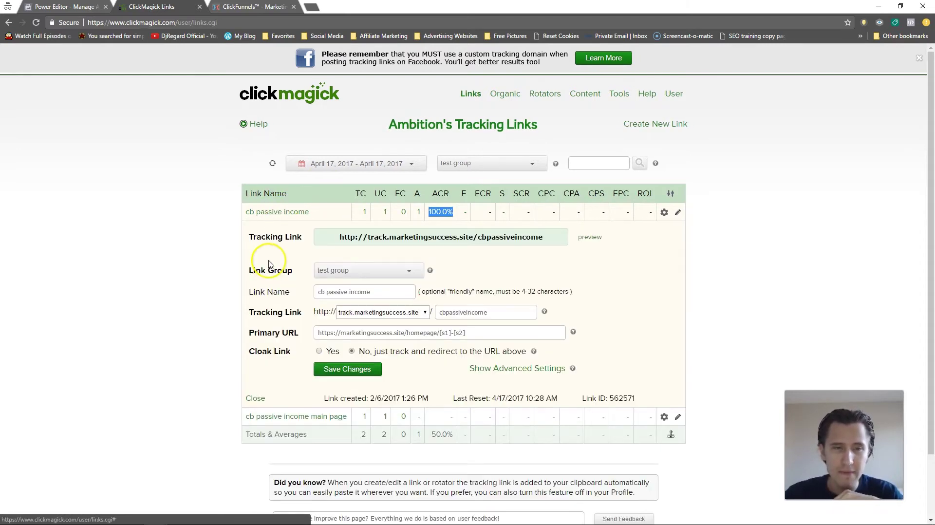
click(278, 212)
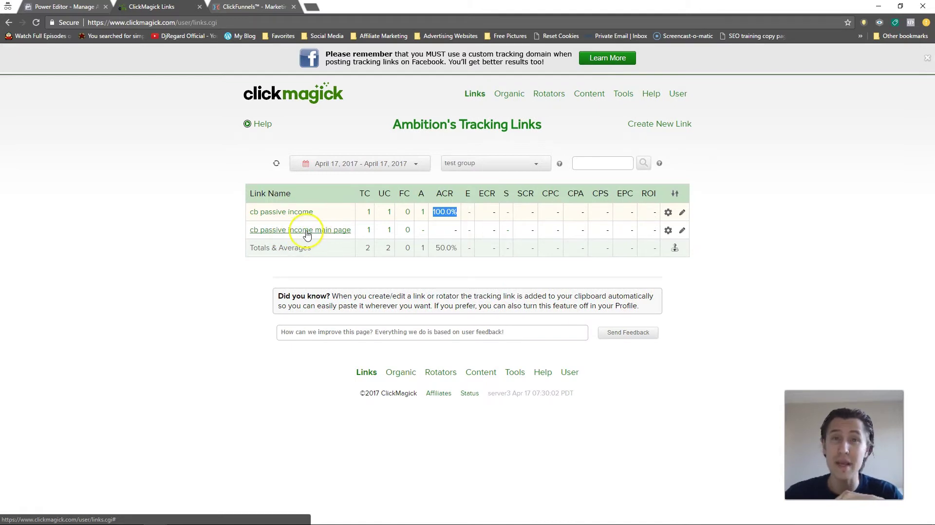
- Check the main page link's Sub-ID stats, empty, against cb passive income's 1 action at 100.0%
click(188, 489)
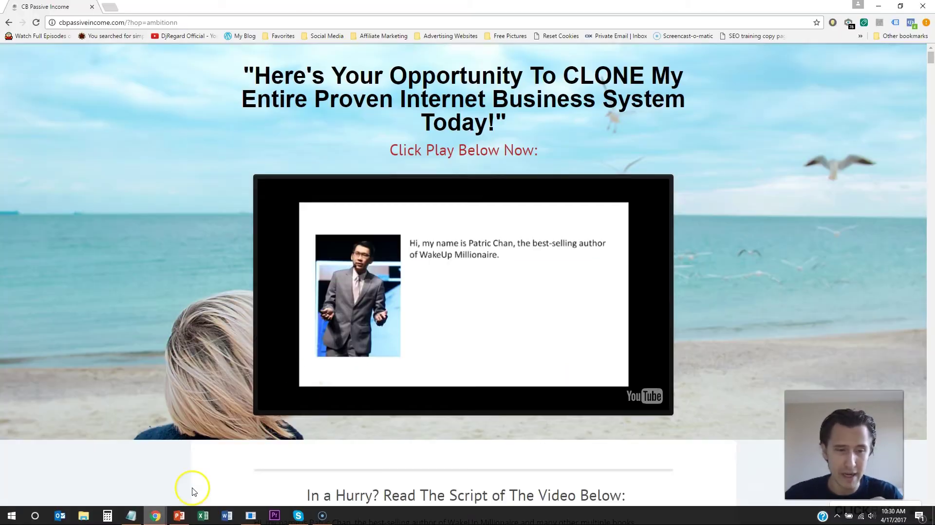
key(alt+Tab)
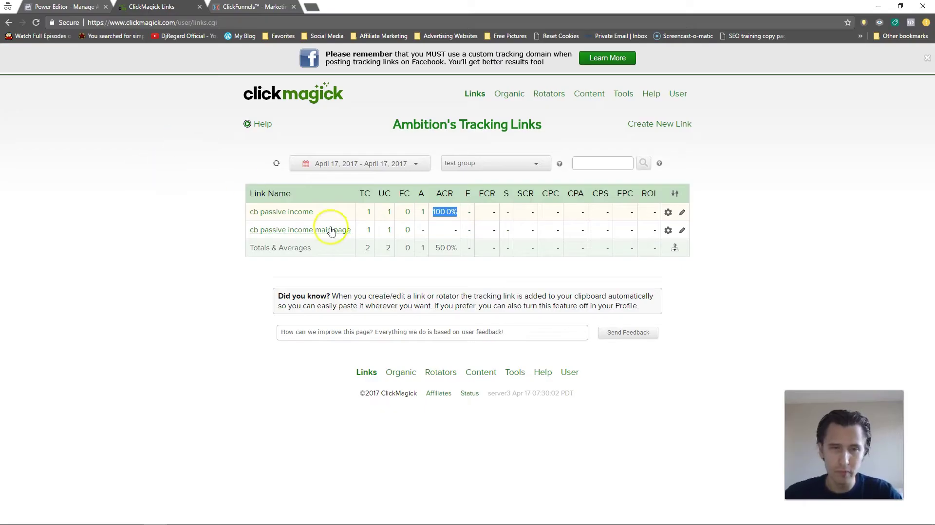
click(320, 236)
click(368, 231)
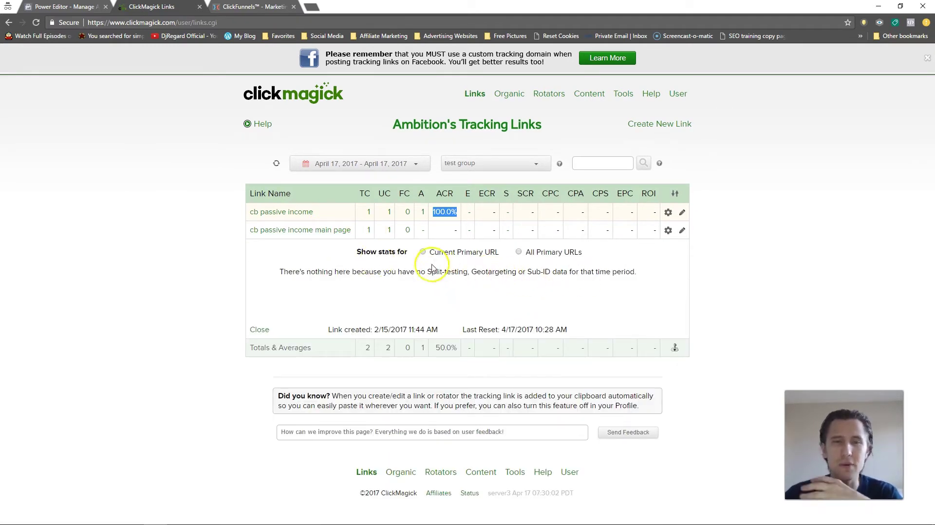
click(371, 233)
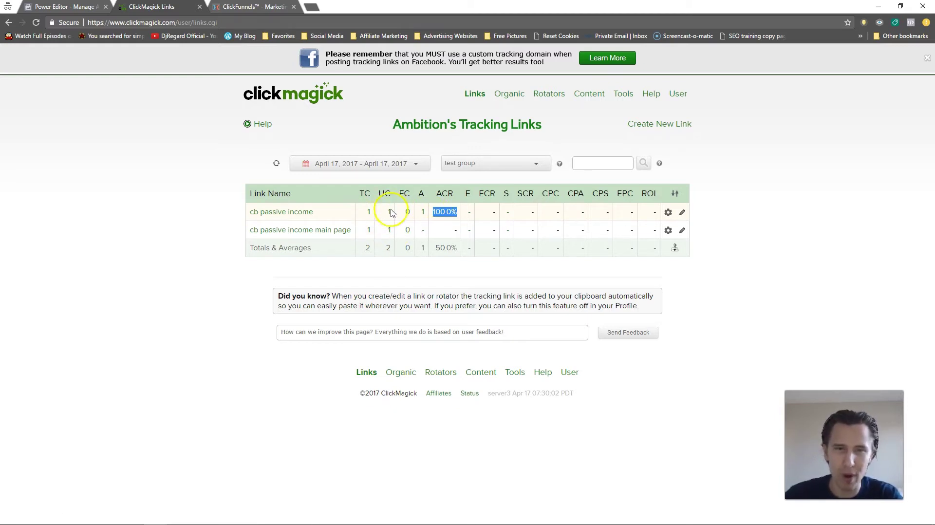
drag(246, 211, 472, 223)
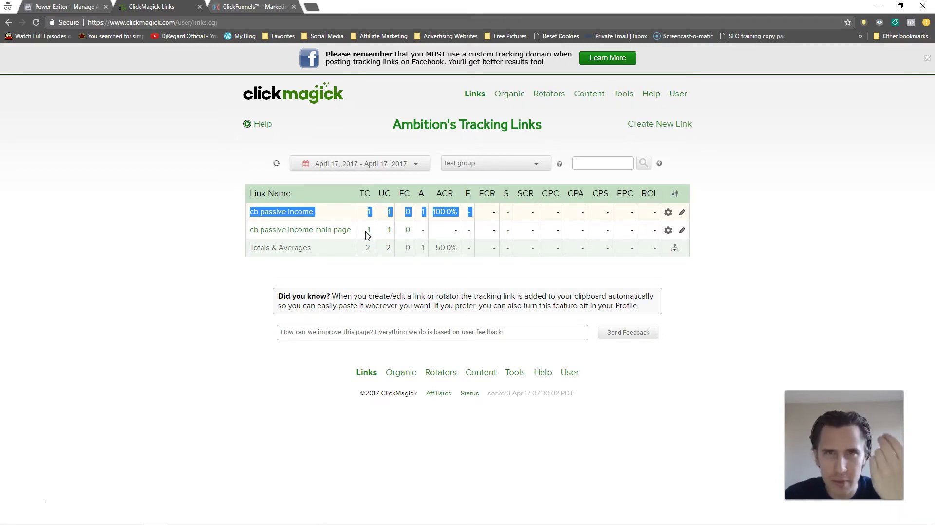
click(344, 233)
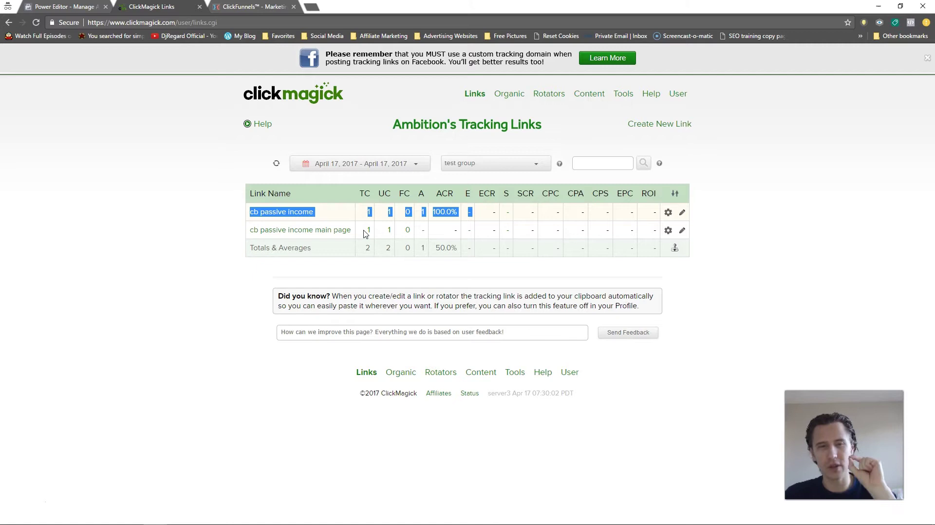
- Open the main page link's settings, then dismiss the sales page opt-in popup and select its URL
click(335, 236)
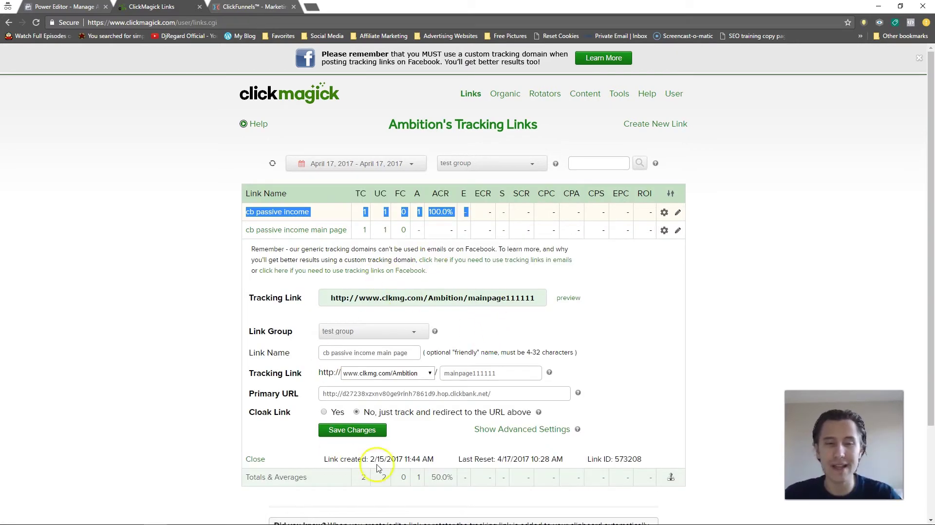
mouse_move(155, 514)
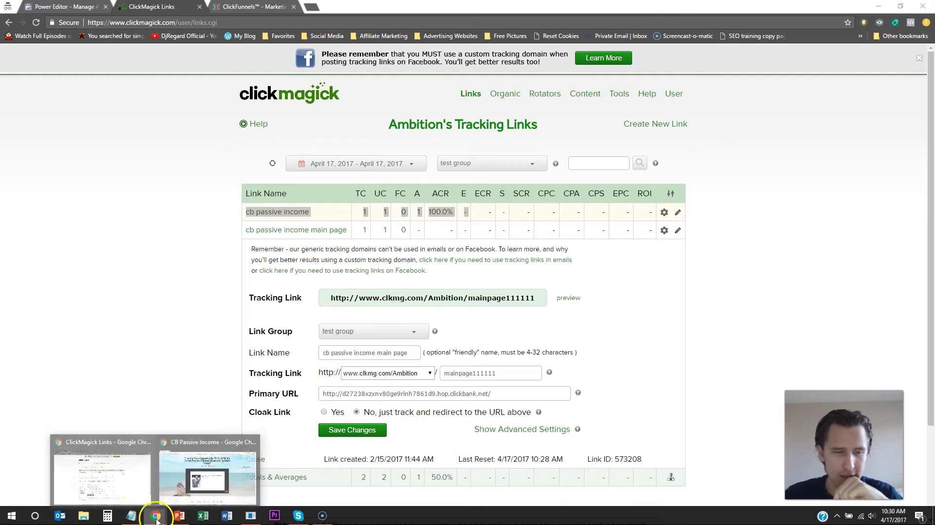
click(186, 479)
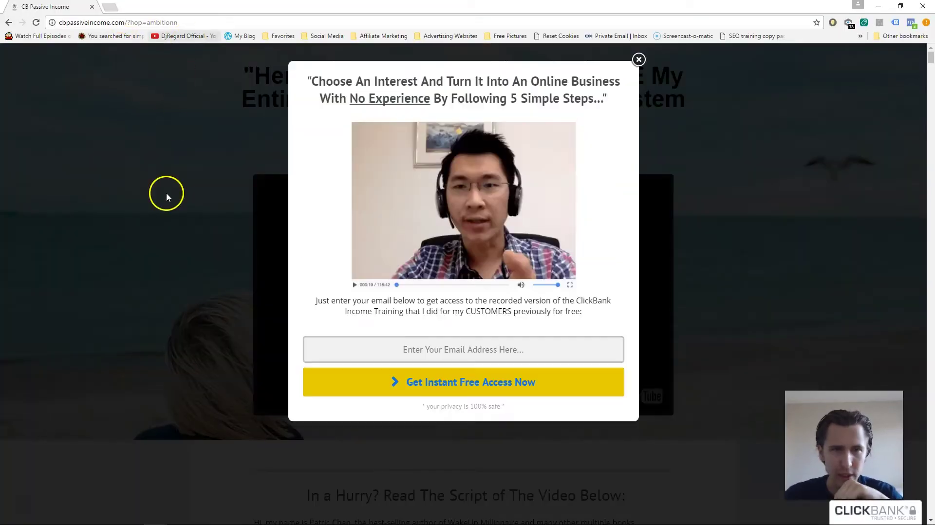
click(639, 67)
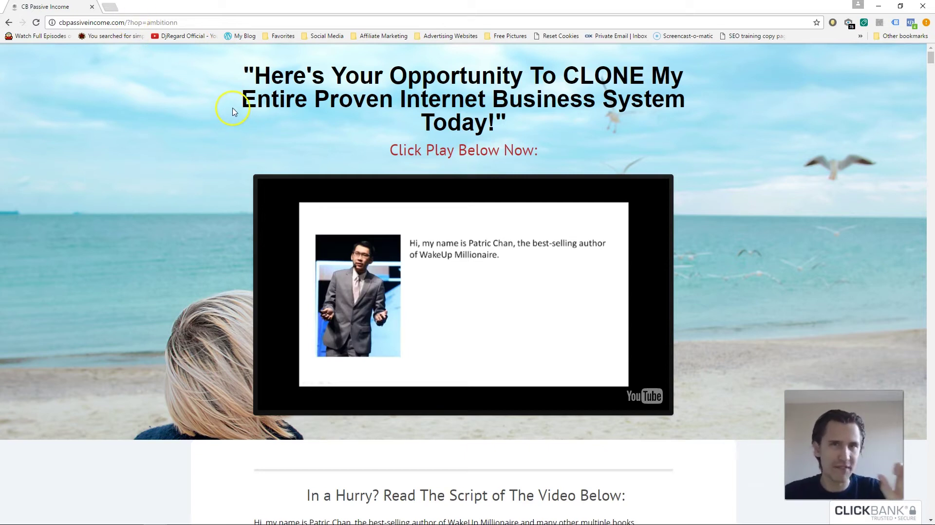
click(96, 21)
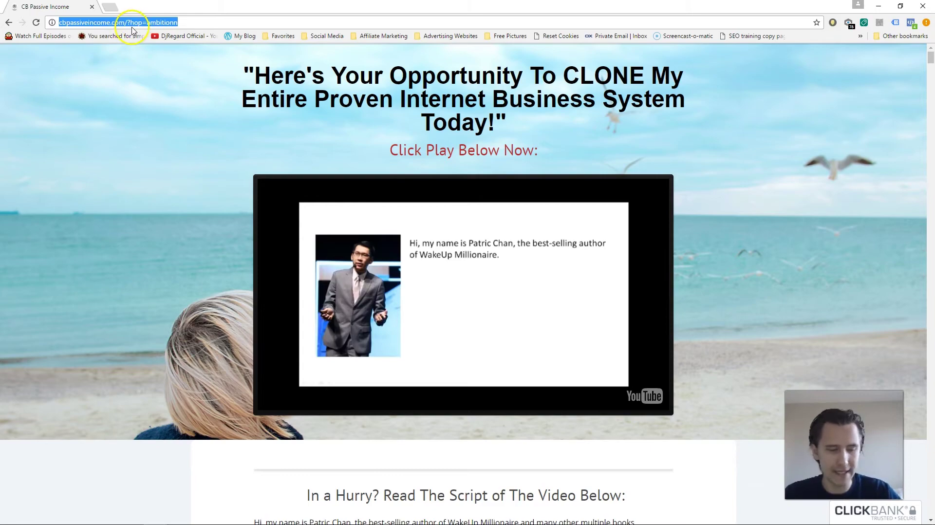
- Inspect the ClickBank hop ID and mainpage111111 path in the main page link's settings
key(alt+Tab)
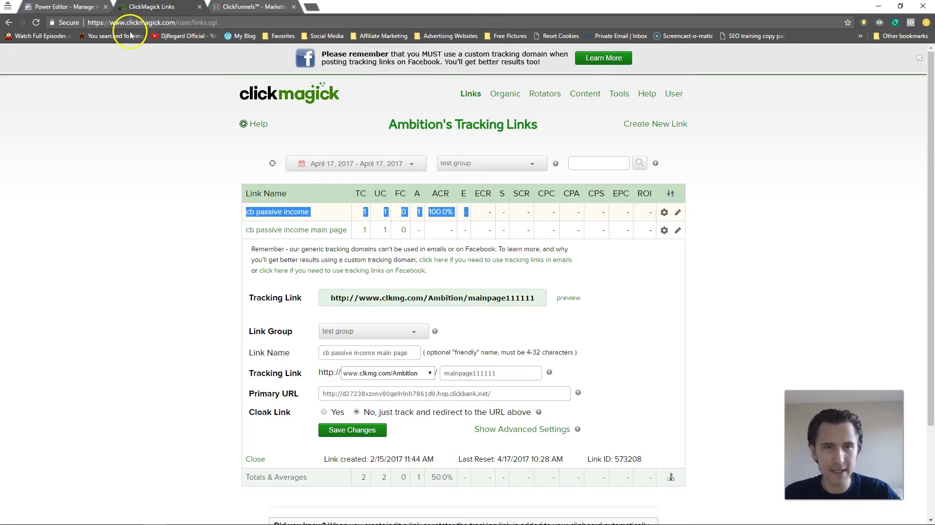
double_click(410, 394)
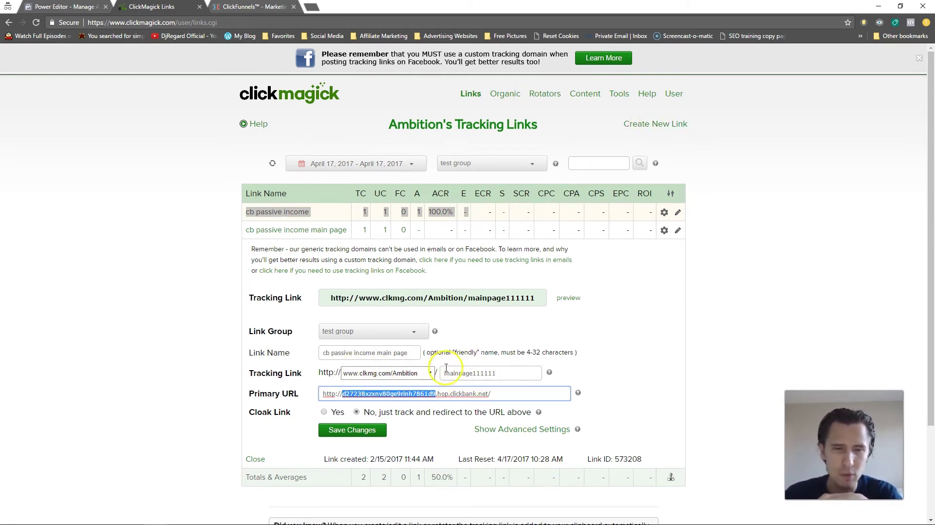
drag(503, 374, 445, 375)
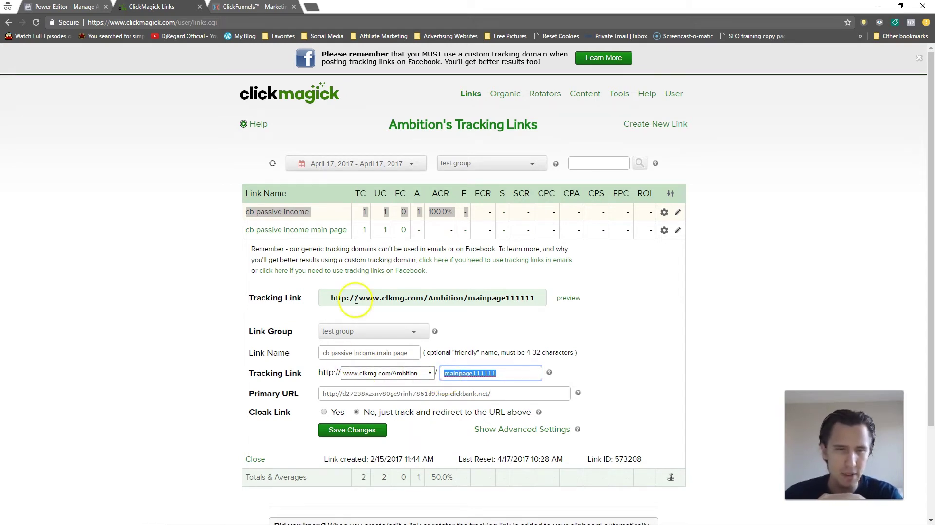
click(278, 231)
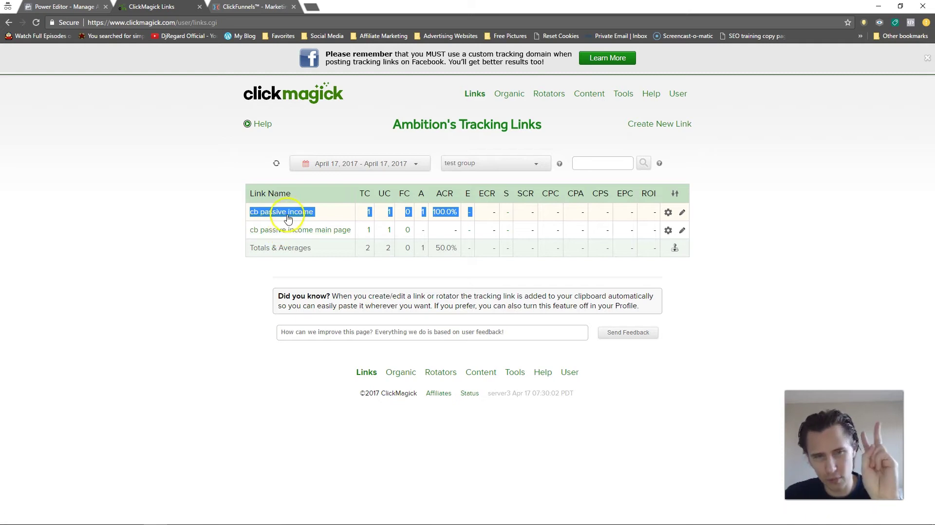
- Set cb passive income to 'Yes, this is the Front End link for a funnel' and save
click(287, 213)
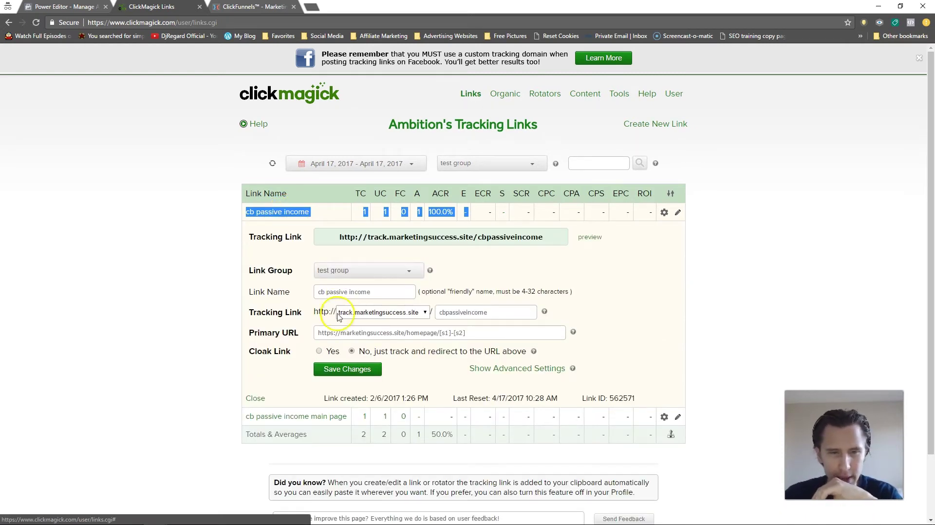
click(511, 372)
scroll(510, 369, down, 2)
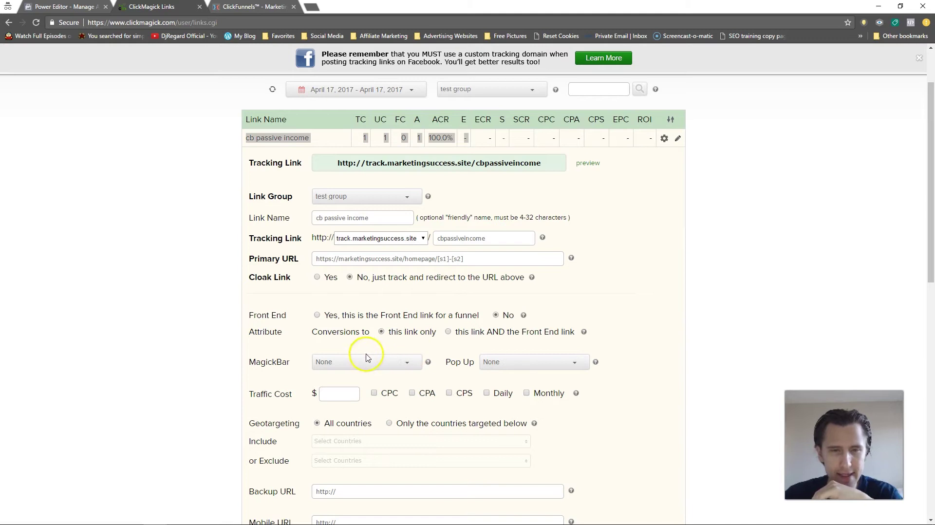
click(317, 315)
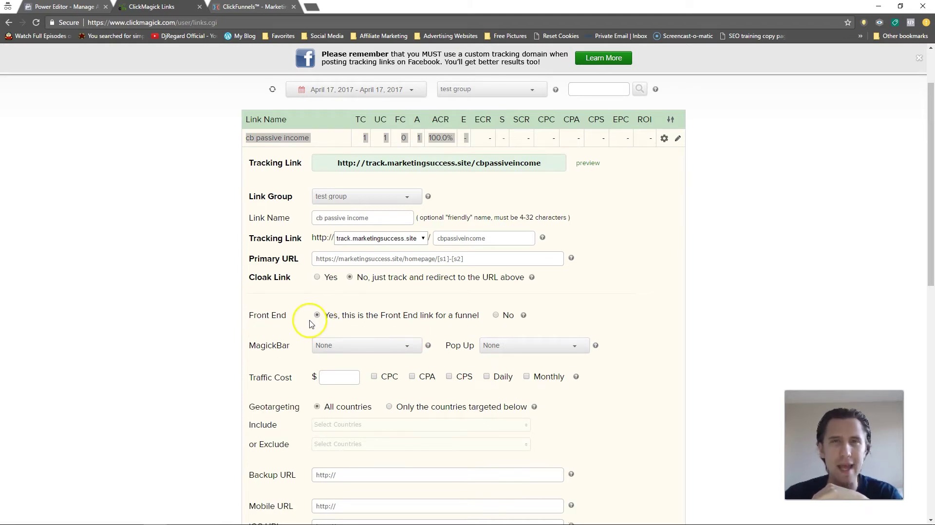
scroll(270, 318, down, 6)
scroll(271, 319, down, 5)
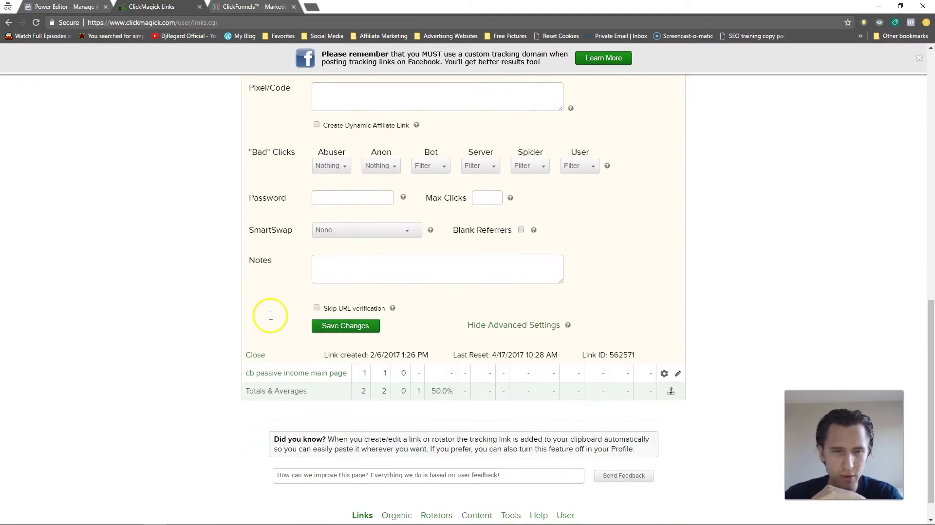
click(346, 307)
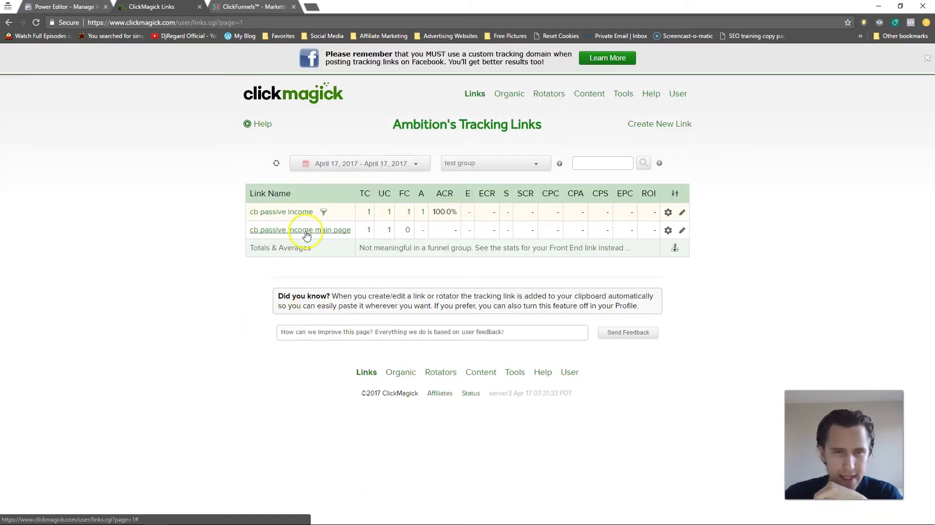
- Copy the Engagement Tracking Pixel code from the Track Conversions options
click(306, 233)
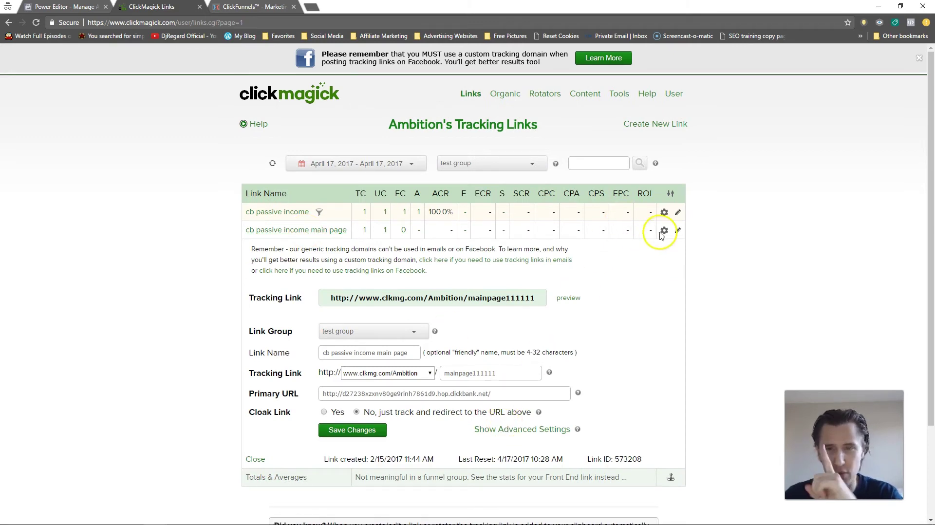
click(664, 214)
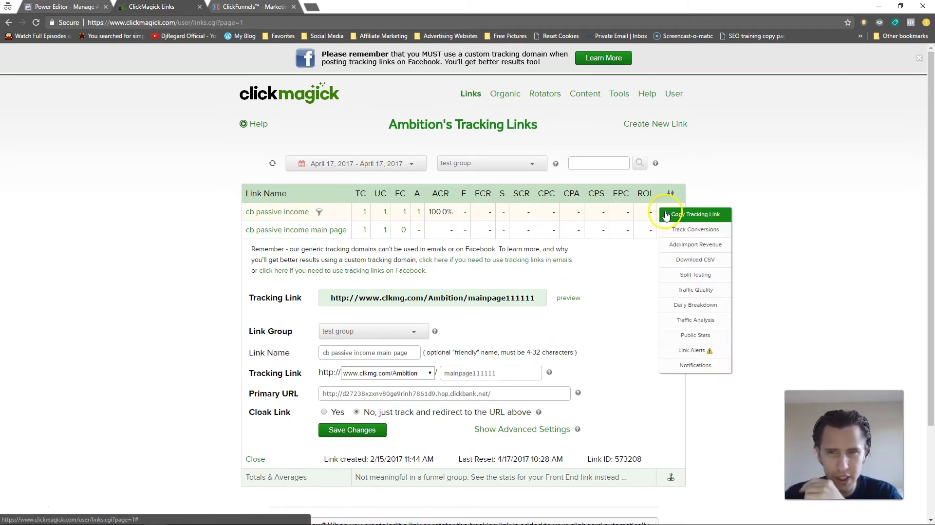
click(695, 230)
scroll(622, 246, down, 4)
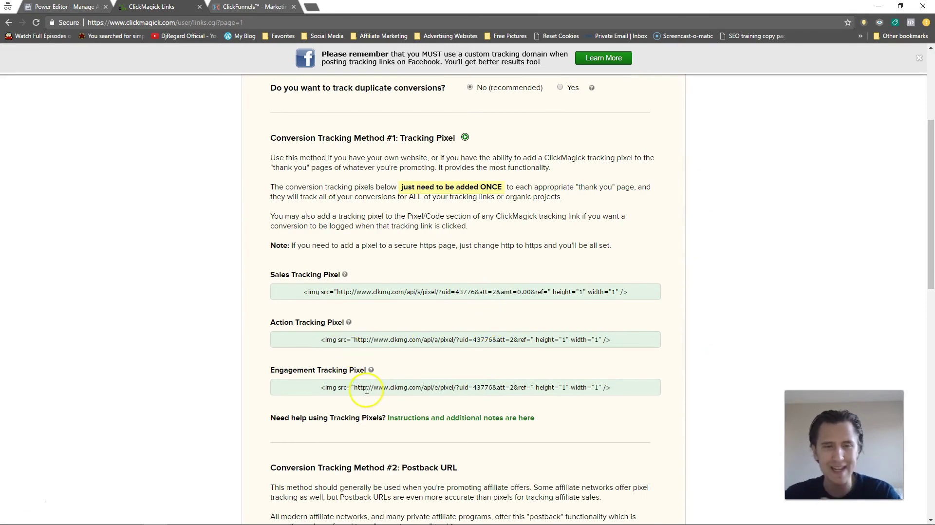
click(367, 390)
key(ctrl+c)
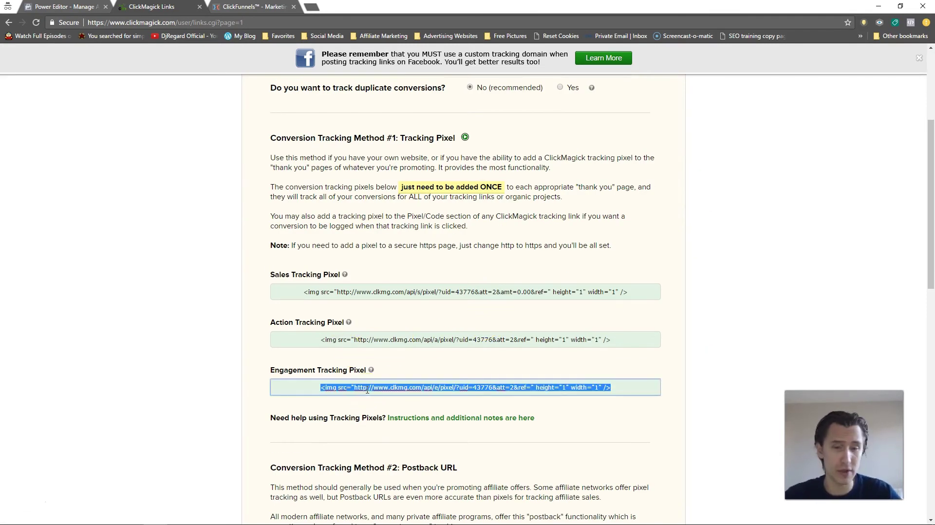
scroll(379, 368, up, 2)
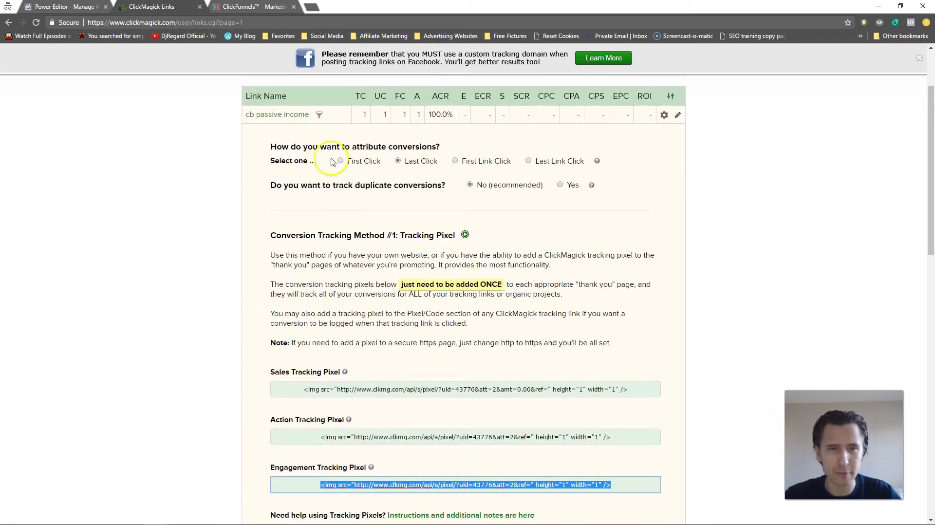
click(290, 117)
- Paste the engagement pixel code into the main page link's Pixel/Code field and save
click(290, 117)
click(293, 131)
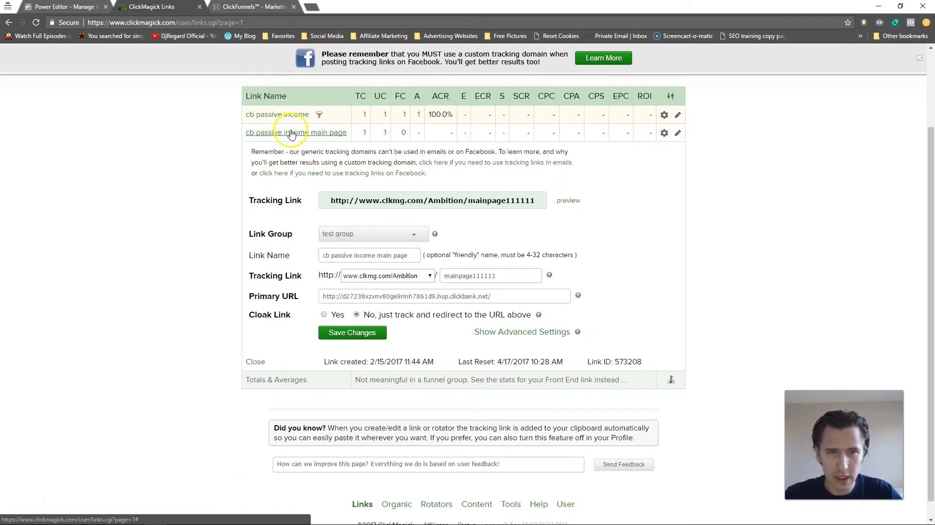
click(511, 330)
scroll(418, 323, down, 6)
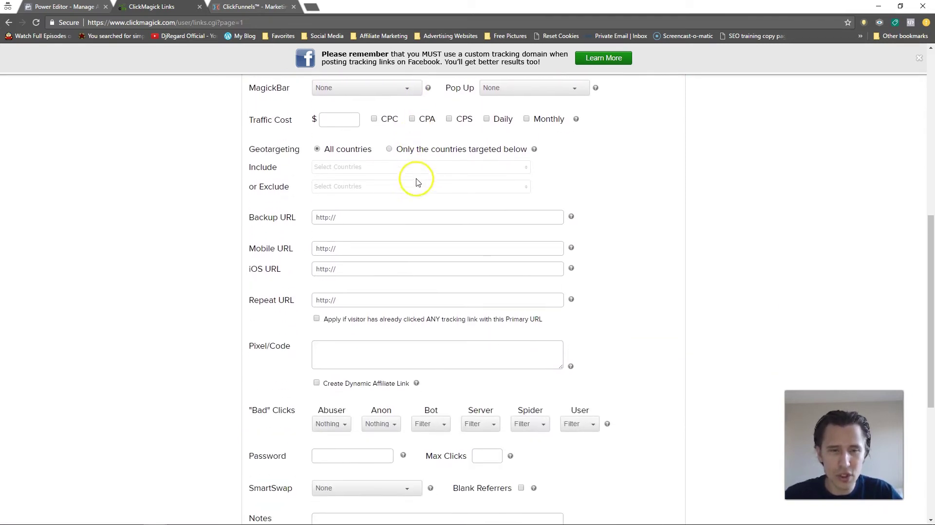
click(320, 357)
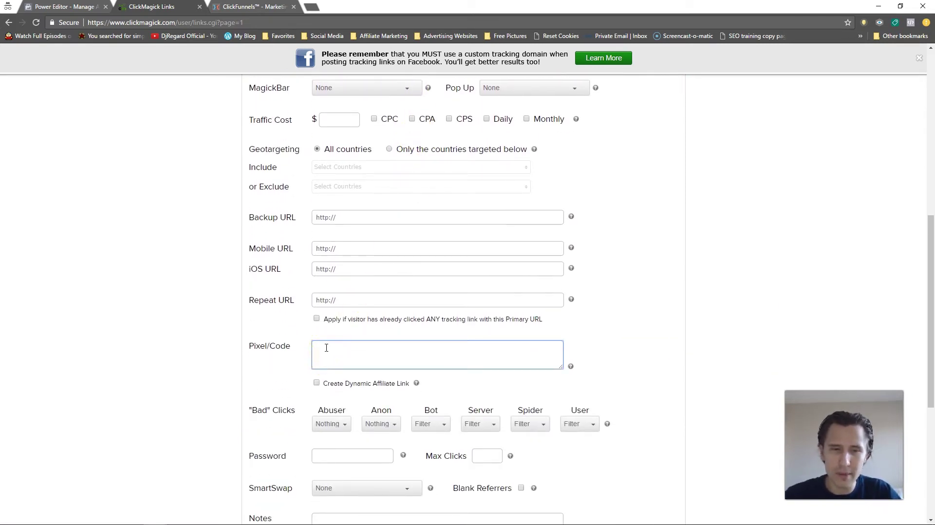
key(ctrl+v)
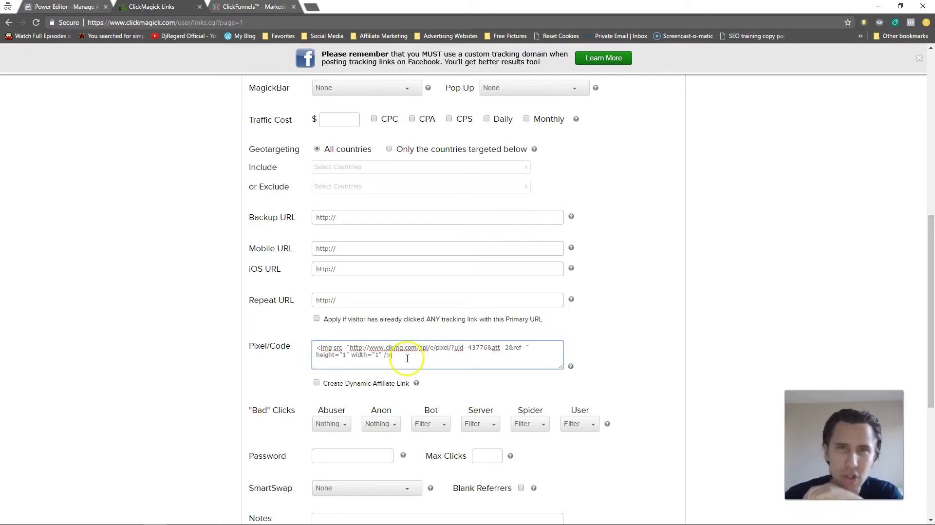
scroll(317, 341, down, 1)
scroll(316, 336, down, 1)
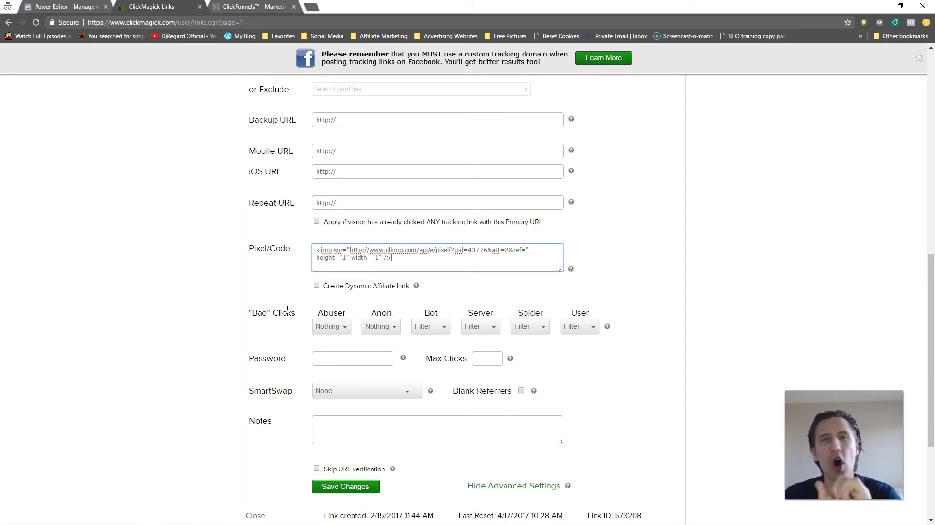
scroll(287, 309, up, 6)
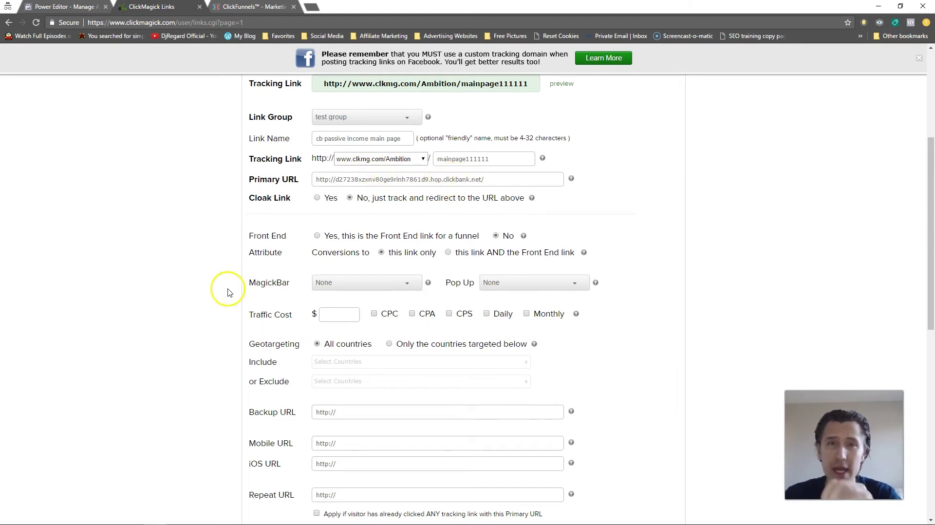
scroll(227, 295, down, 3)
scroll(227, 299, down, 2)
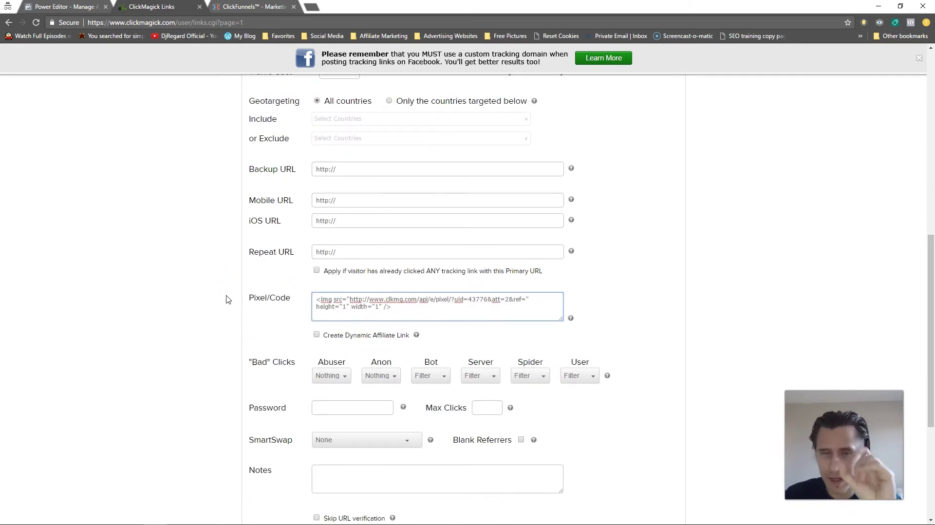
scroll(236, 313, down, 3)
click(357, 390)
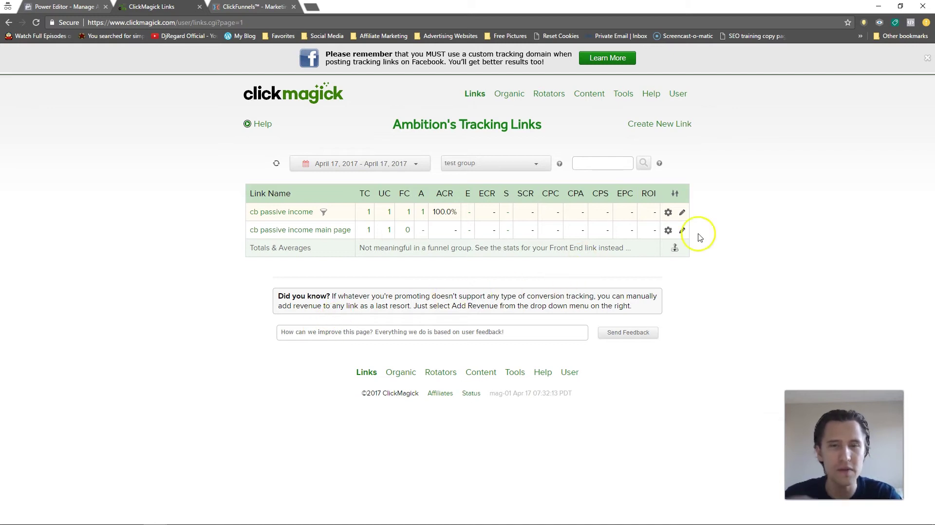
- Reset the browser's ClickMagick tracking cookies from the CB Passive Income sales page window
mouse_move(368, 524)
mouse_move(163, 516)
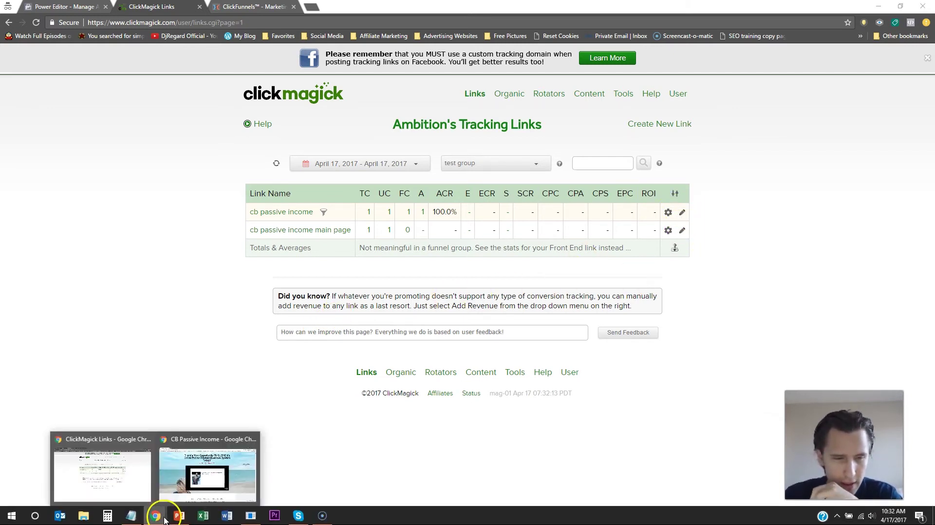
click(182, 460)
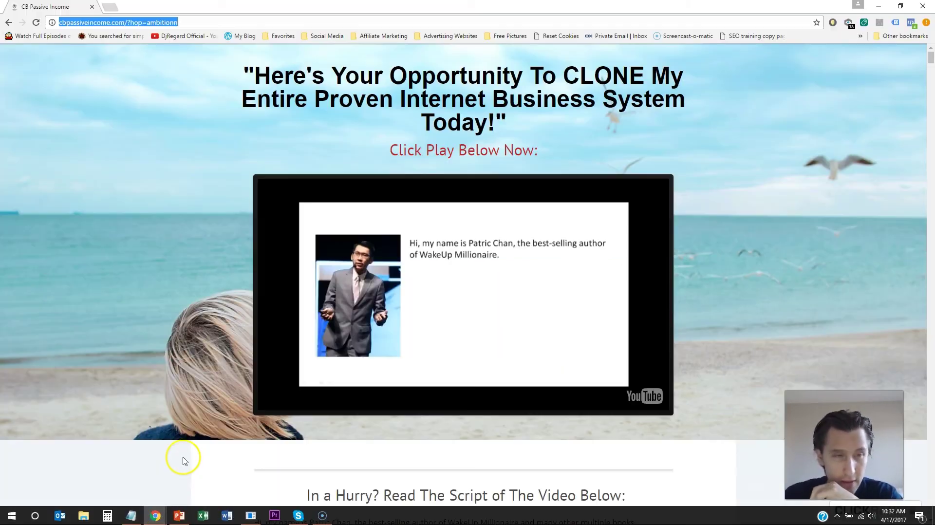
click(548, 35)
click(503, 79)
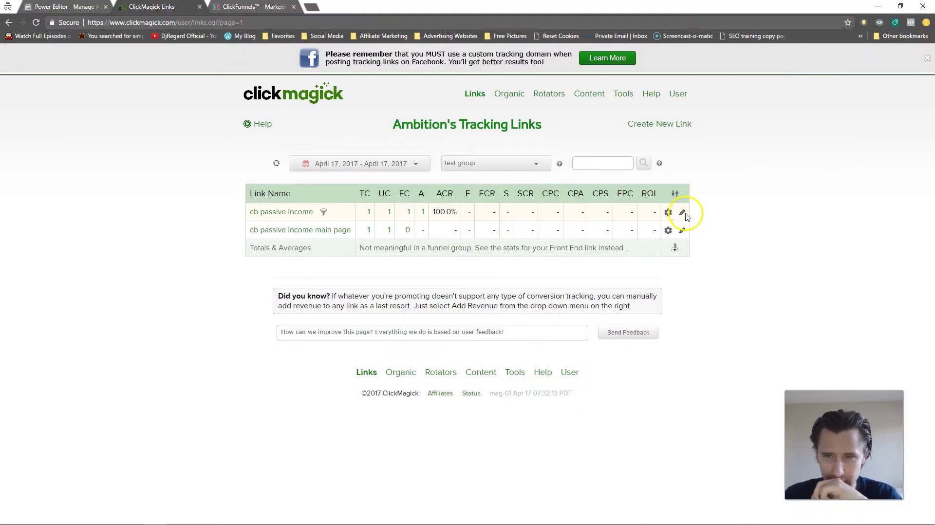
- Reset and confirm the stats for both cb passive income and its main page link
click(685, 215)
click(691, 248)
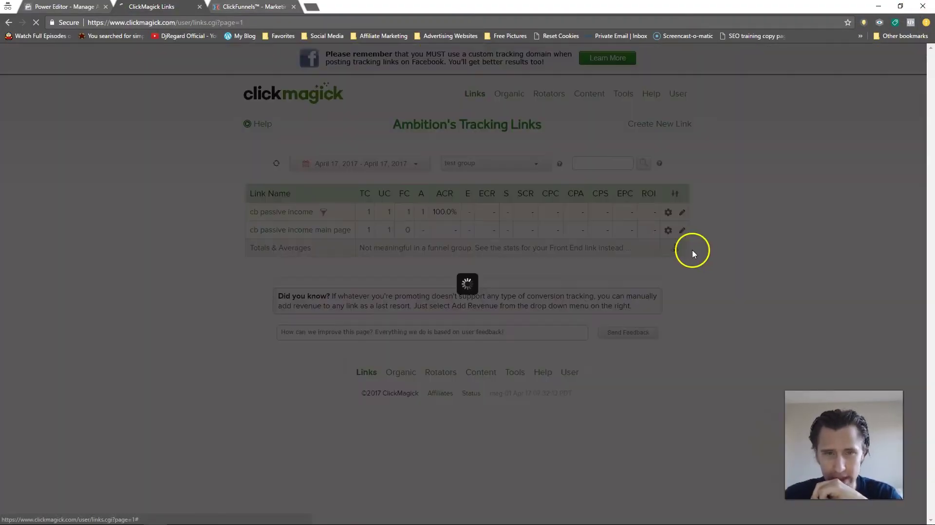
click(467, 230)
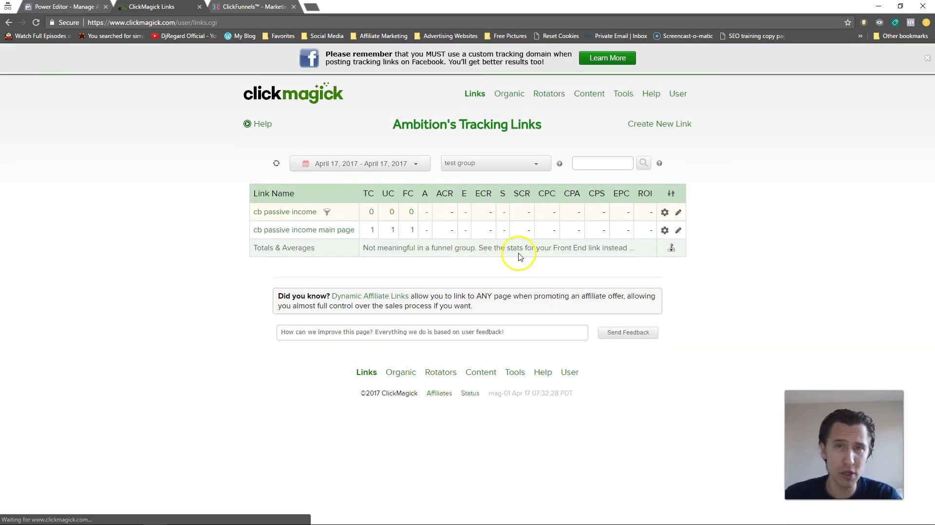
click(684, 230)
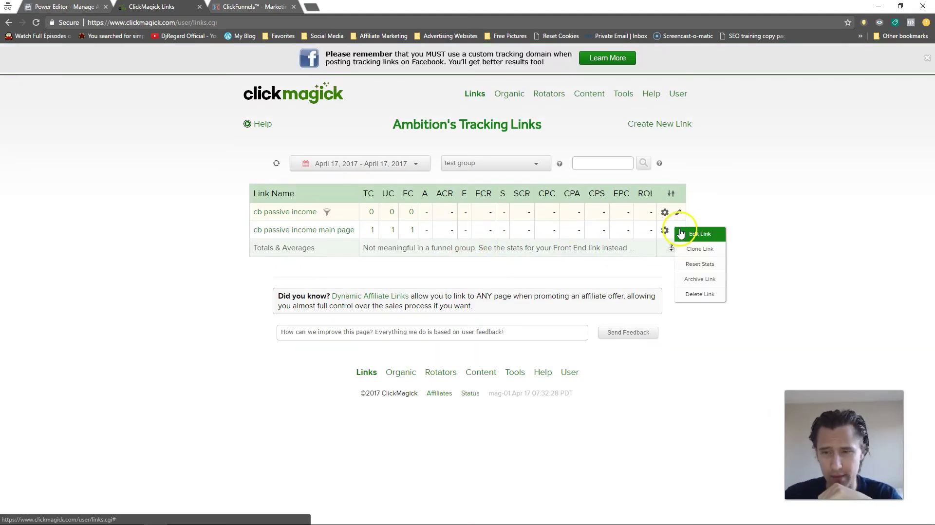
click(694, 265)
click(469, 233)
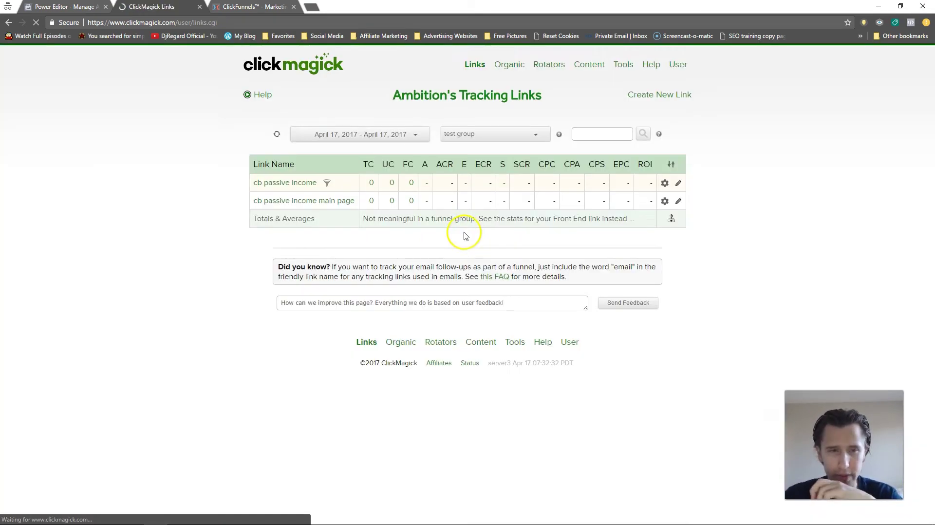
click(298, 213)
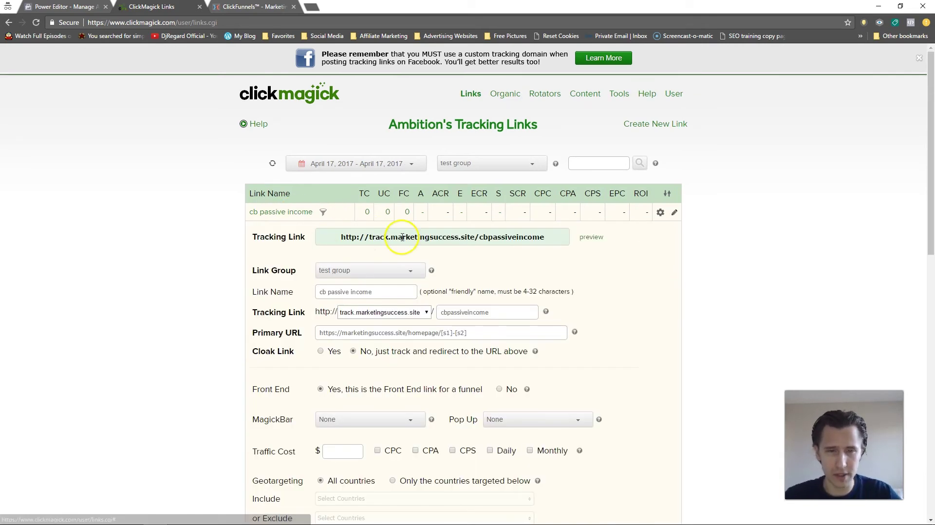
click(277, 213)
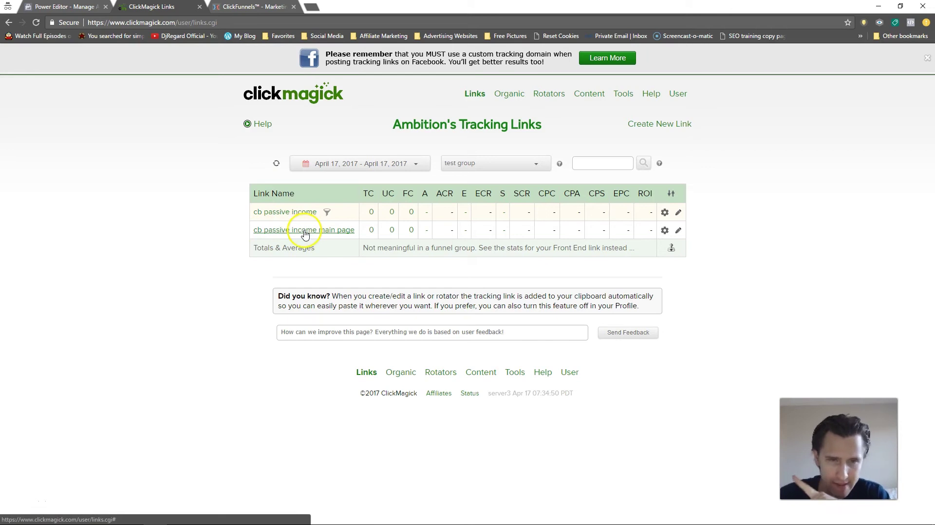
- Set the main page link's Attribute Conversions to 'this link AND the Front End link' and save
click(304, 231)
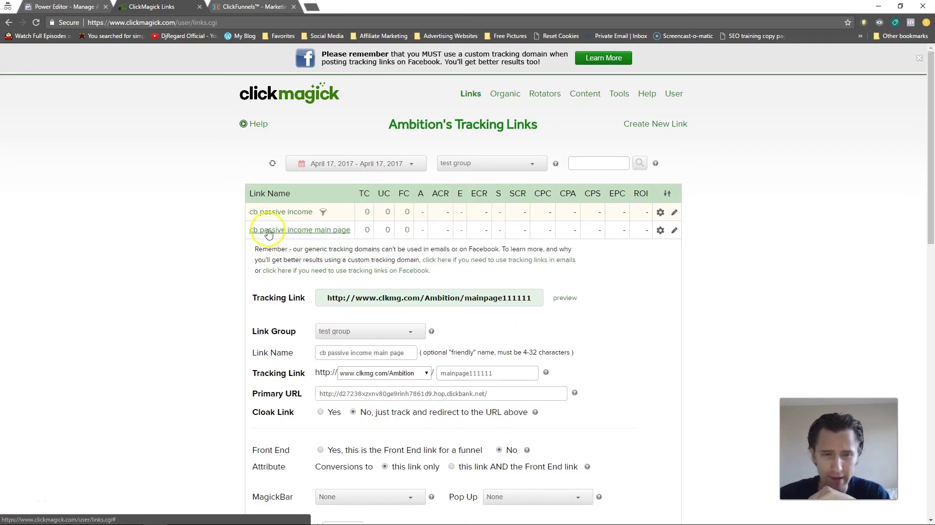
scroll(372, 414, down, 1)
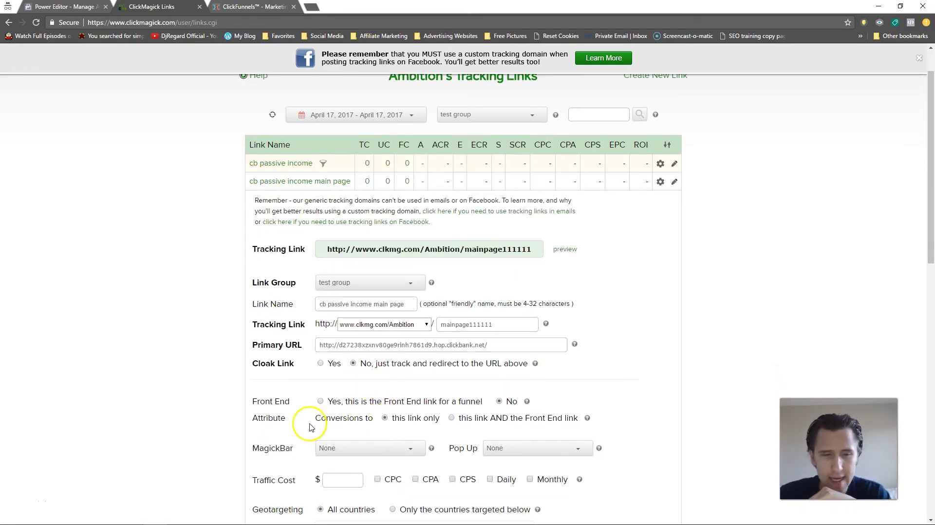
drag(320, 418, 568, 419)
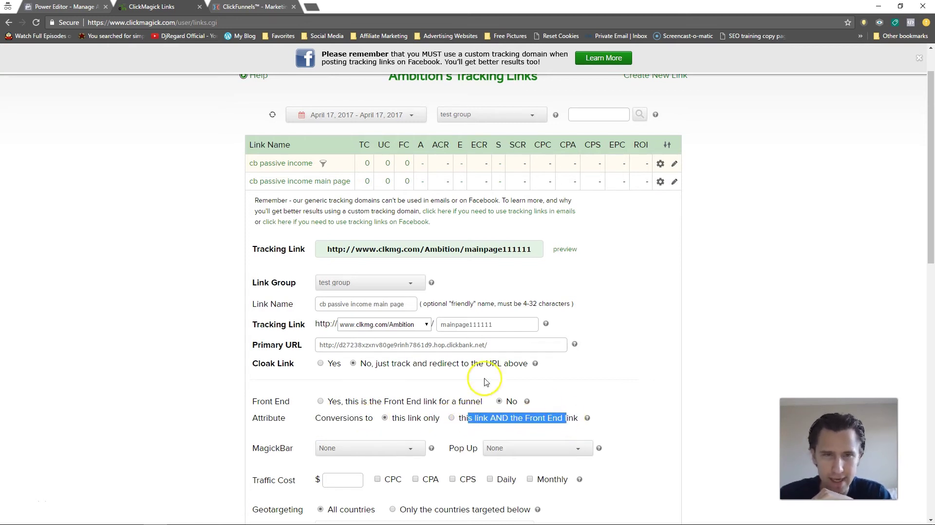
mouse_move(323, 165)
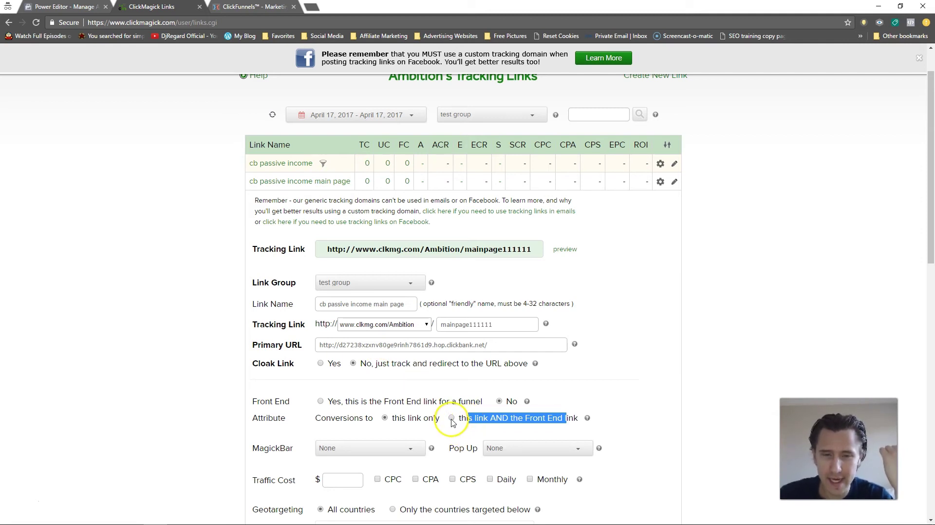
drag(459, 418, 567, 418)
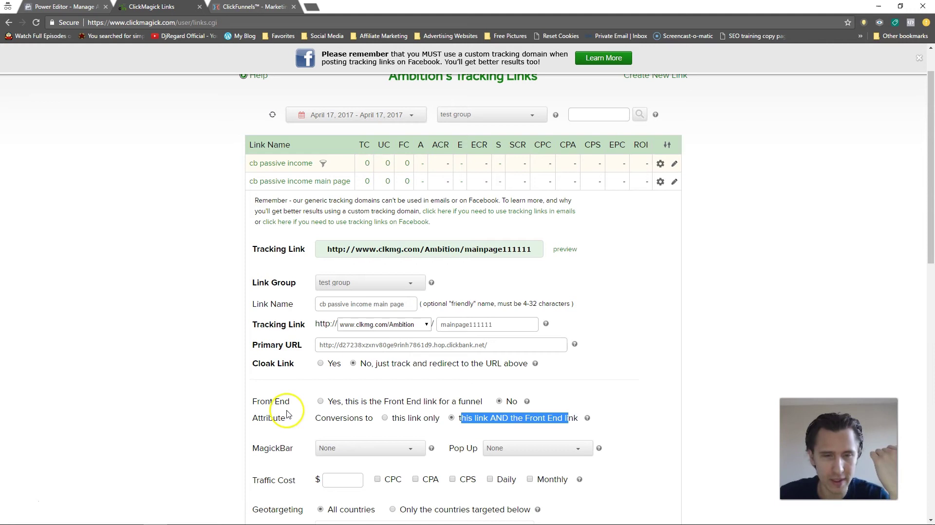
scroll(290, 372, down, 10)
scroll(293, 368, down, 1)
click(335, 313)
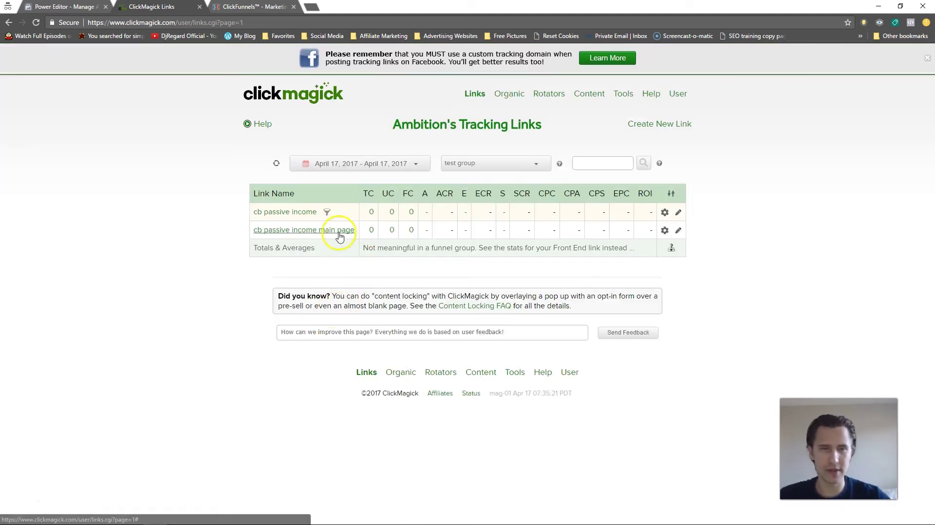
- Copy the tracking URL of the cb passive income link
click(301, 213)
click(417, 236)
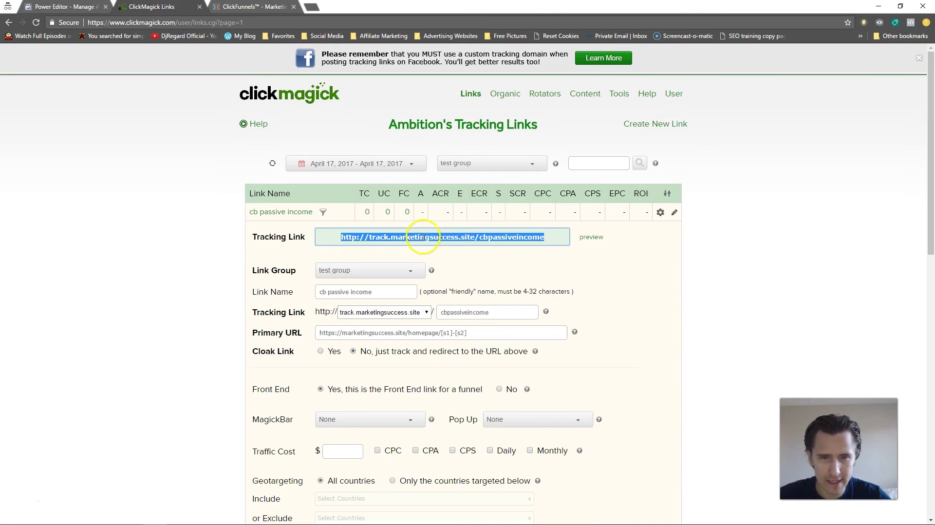
click(271, 213)
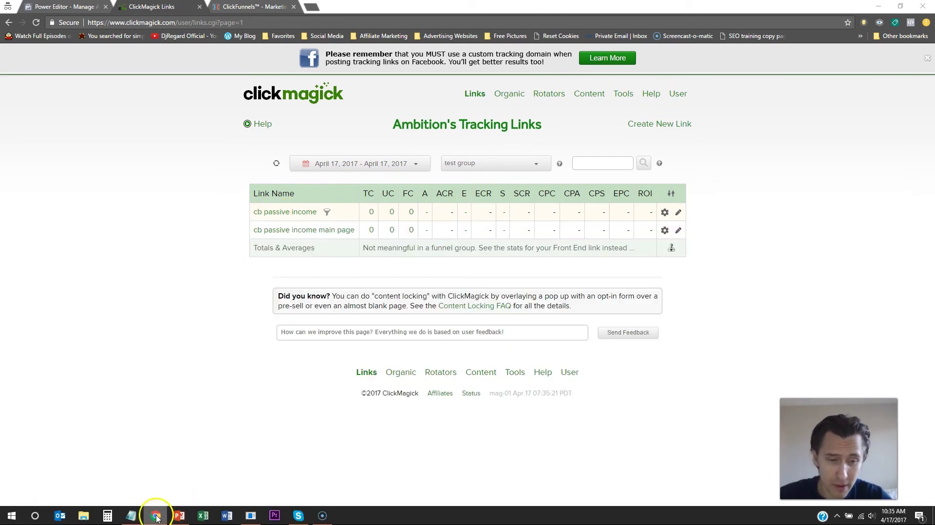
- Load that tracking URL with /facebook/ad2 appended in a new Chrome window
right_click(155, 516)
click(147, 424)
text(http://track.marketingsuccess.site/cbpassiveincome)
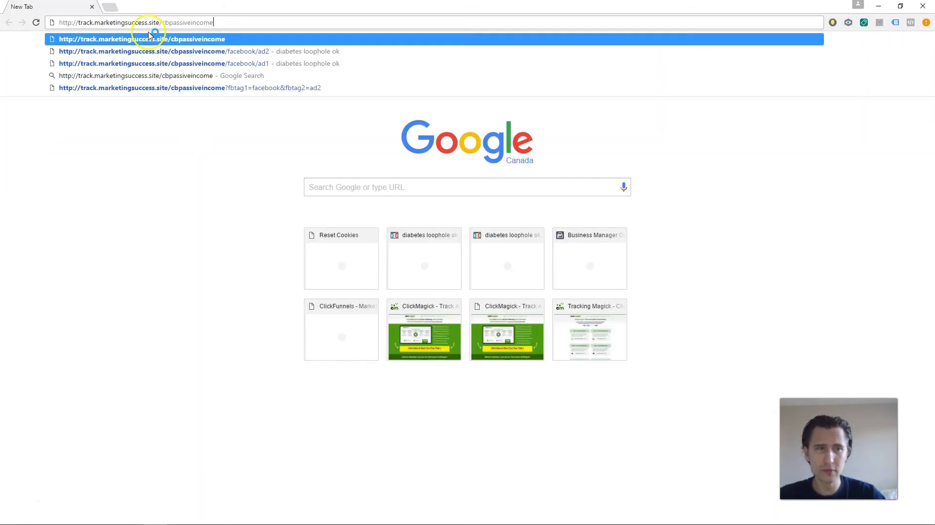
text(/facebook)
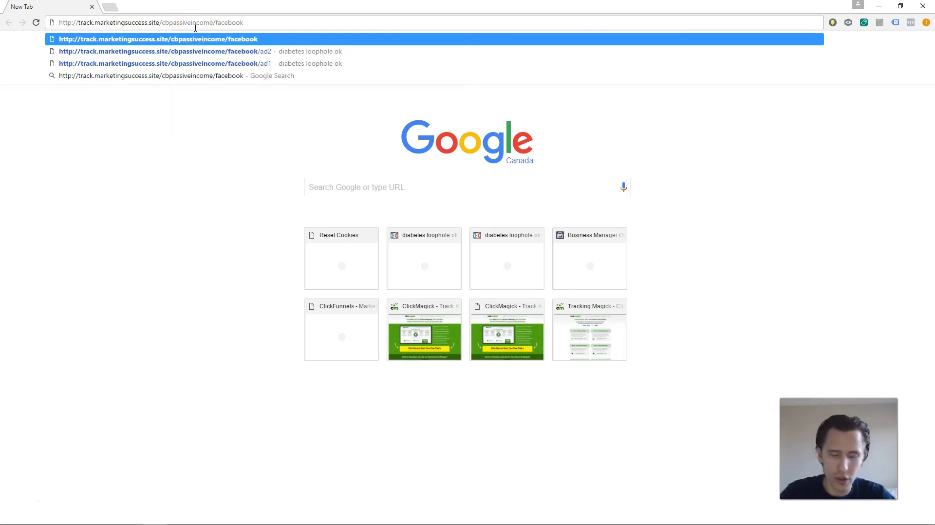
text(/ad2)
key(Return)
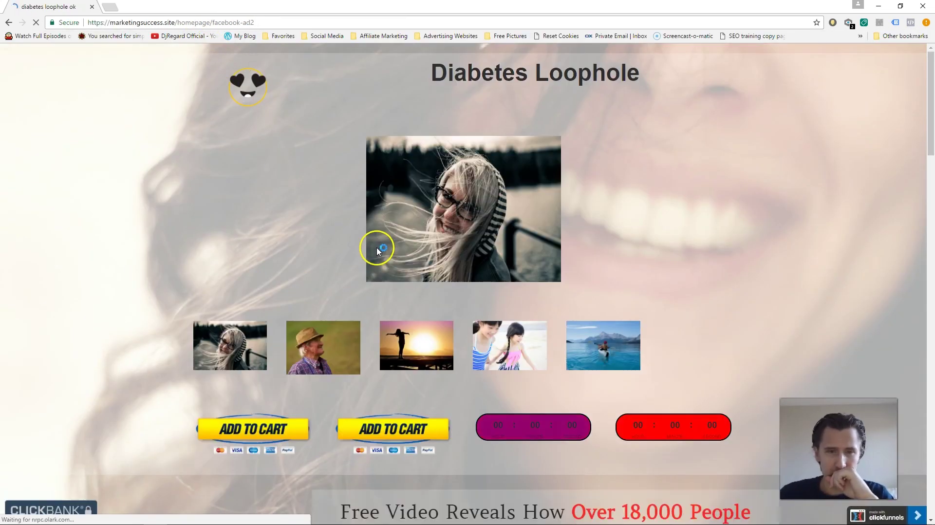
- Submit an email on the Diabetes Loophole opt-in, continue to the CB Passive Income video page, and close the exit popup
scroll(377, 247, down, 3)
scroll(378, 248, down, 4)
click(421, 336)
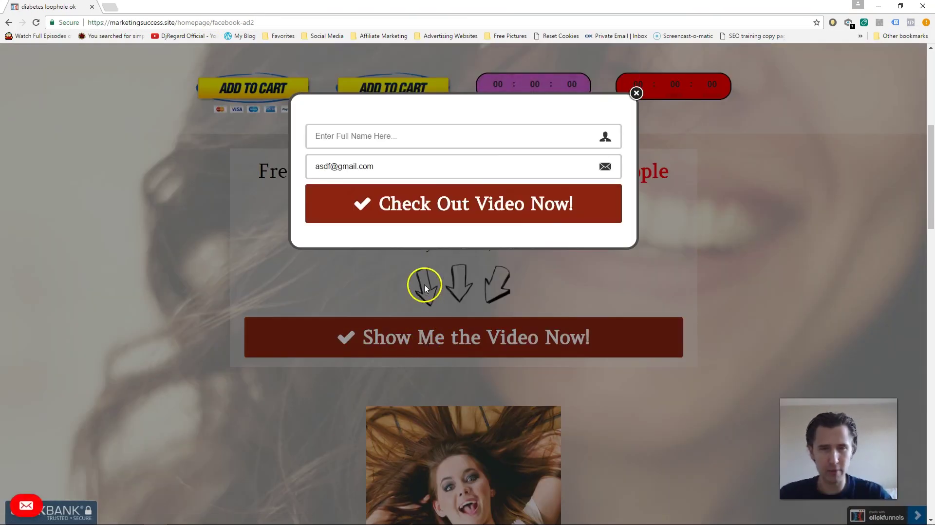
click(378, 200)
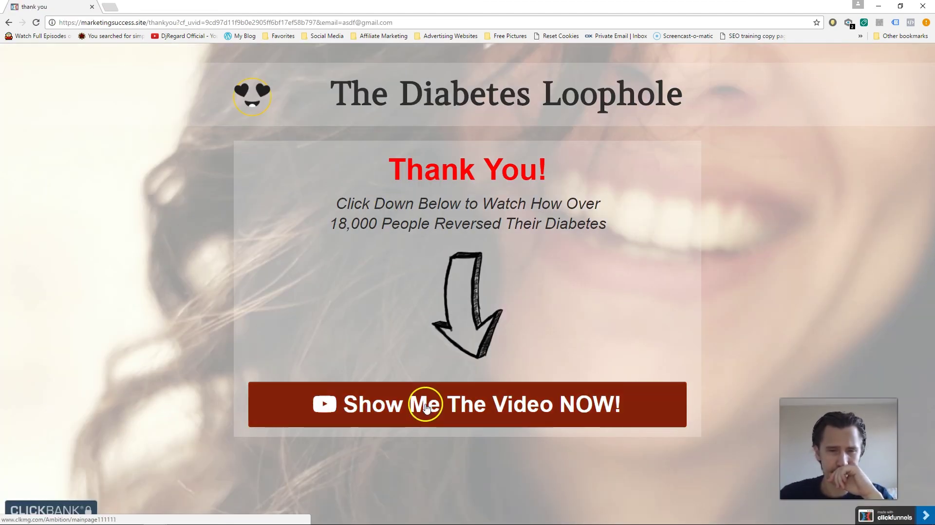
click(426, 406)
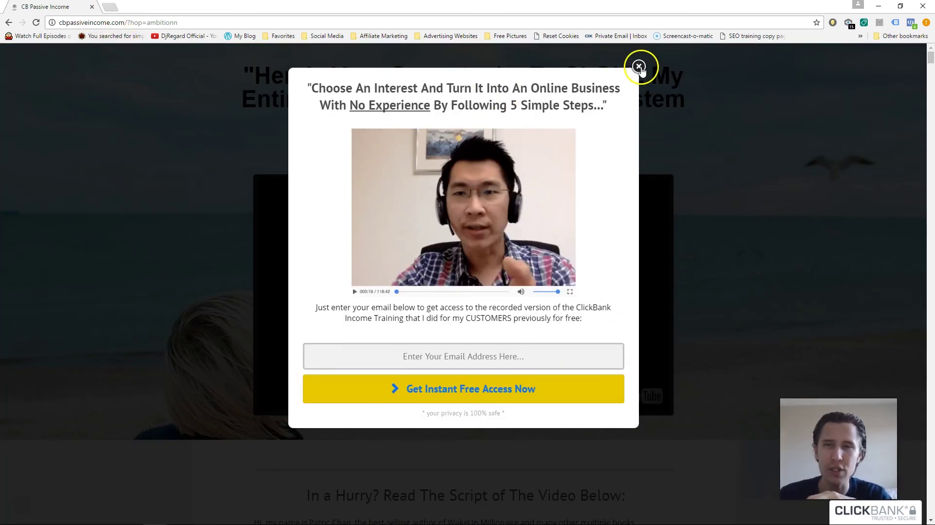
click(640, 66)
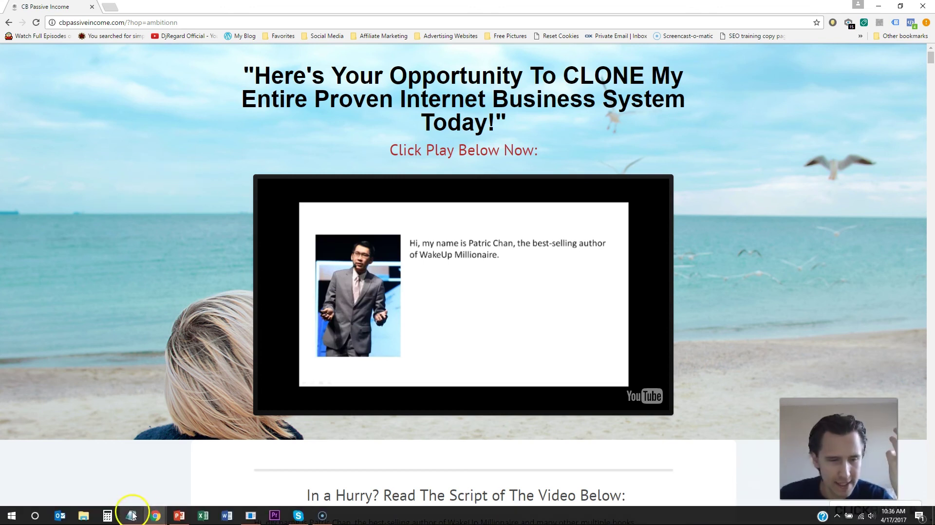
- Refresh the ClickMagick link stats to show the new visit's 100% engagement rate
mouse_move(156, 520)
click(130, 475)
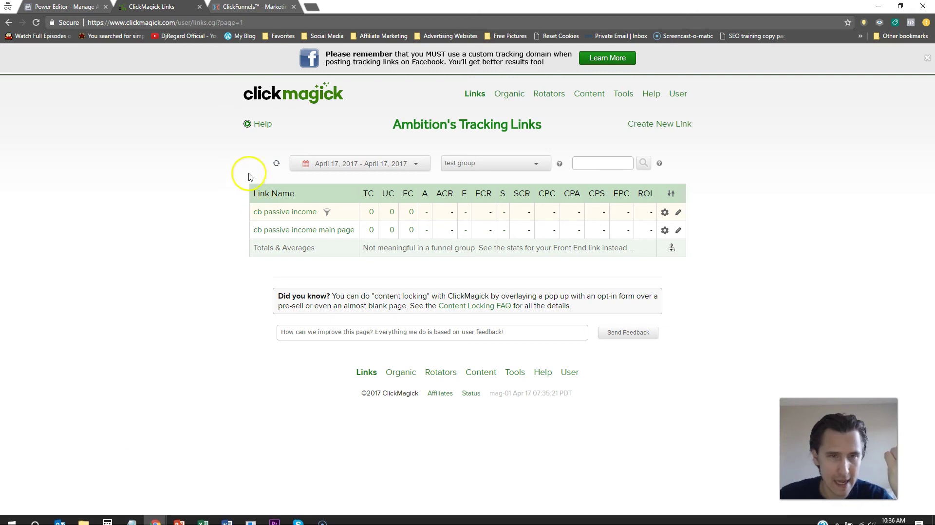
click(276, 164)
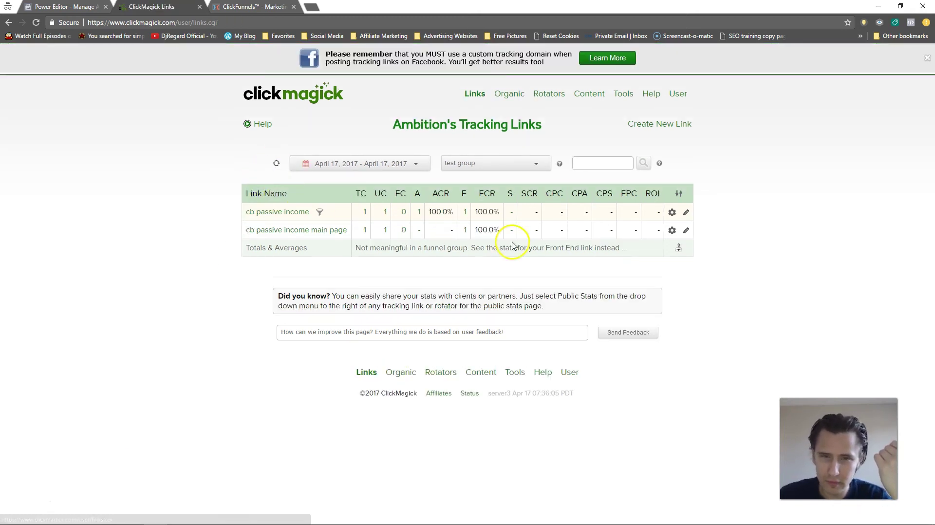
drag(502, 213, 471, 212)
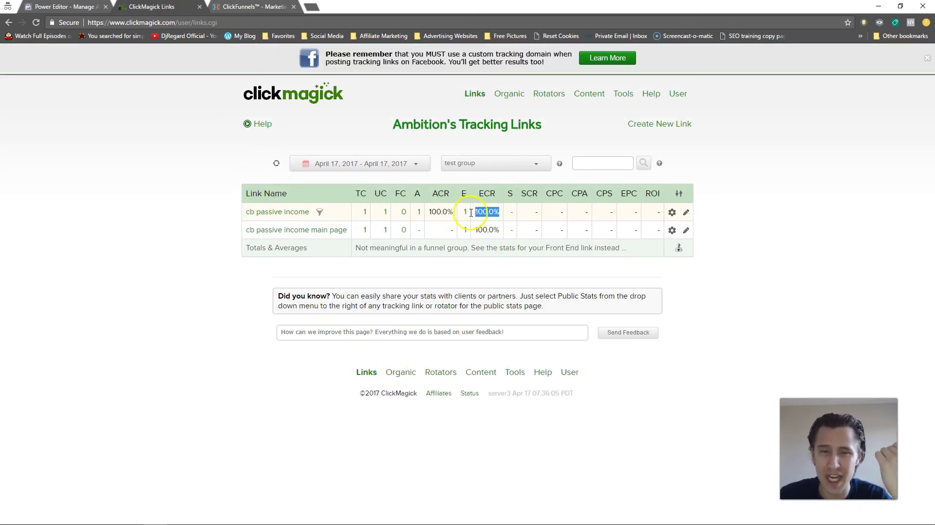
click(153, 302)
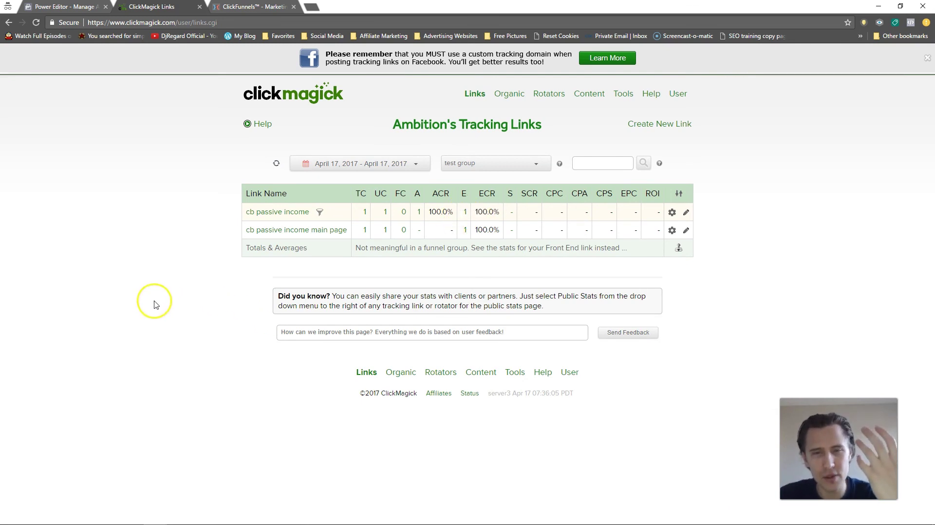
- Show cb passive income stats by sub-ID: facebook/ad2 with 1 engagement
click(366, 216)
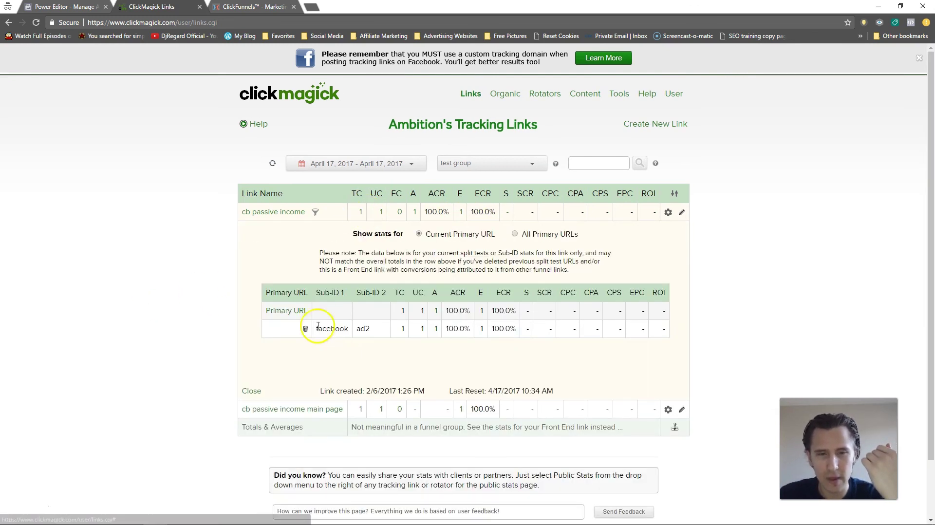
drag(319, 329, 375, 330)
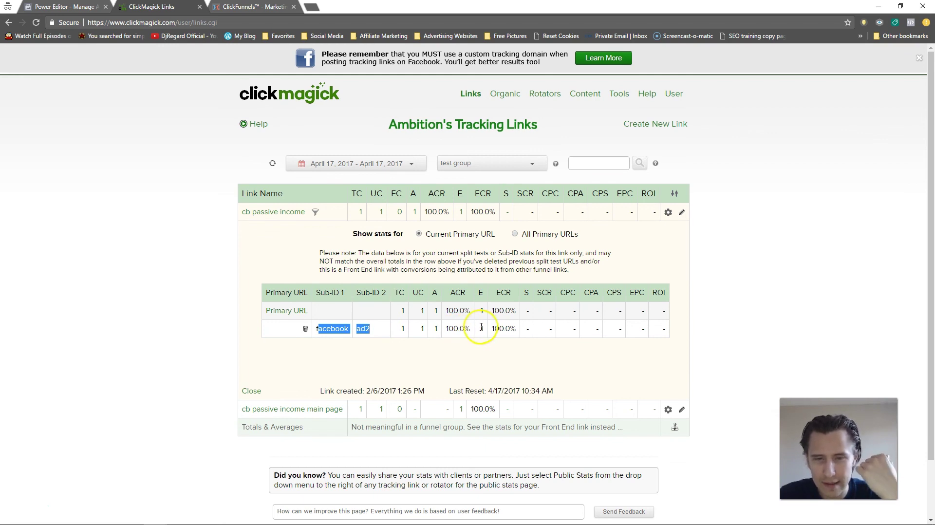
mouse_move(482, 327)
mouse_down()
mouse_move(523, 329)
mouse_move(488, 329)
mouse_up()
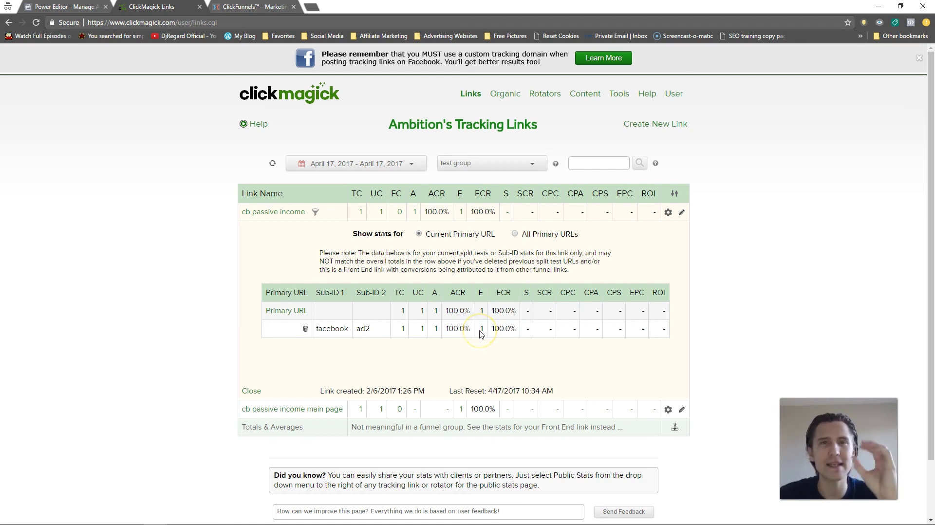
click(417, 262)
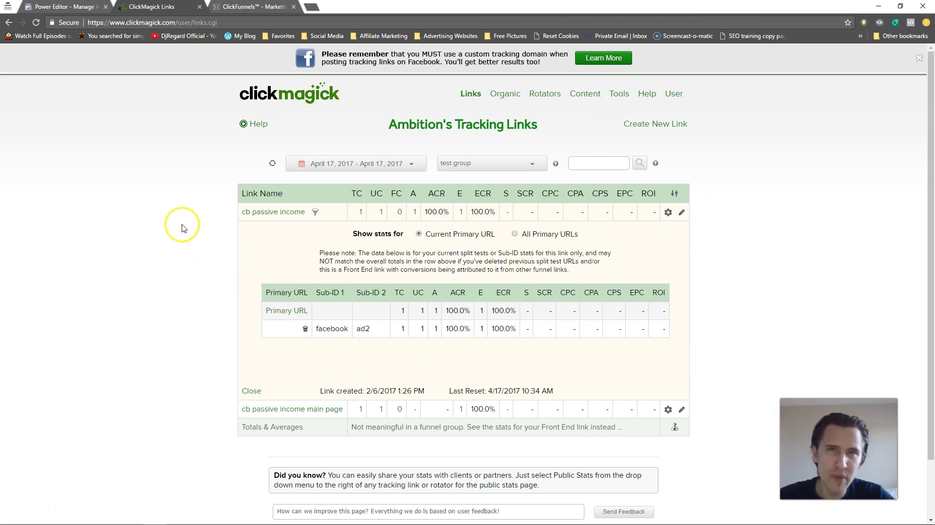
mouse_move(258, 217)
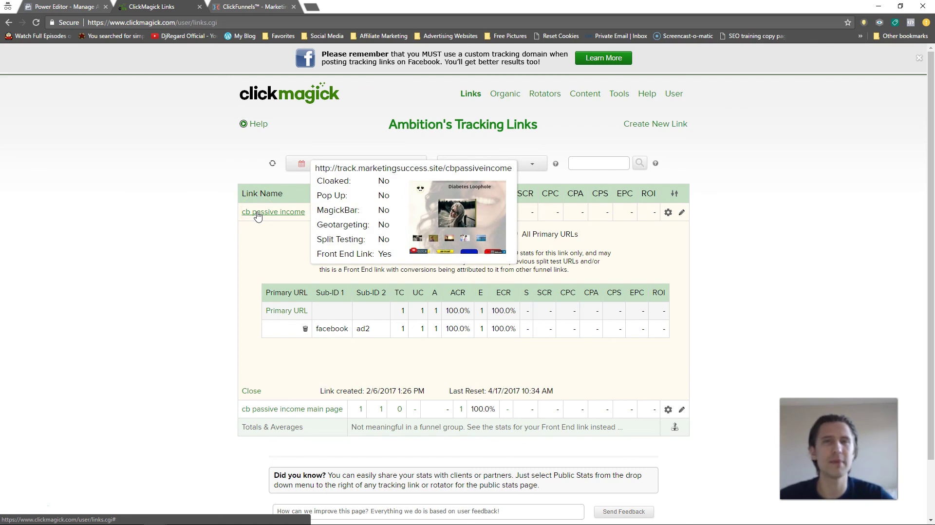